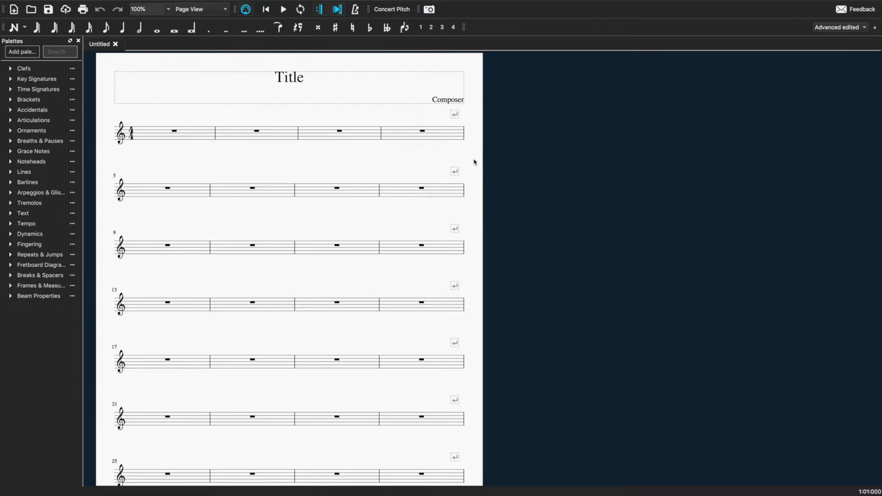
Step: Start a new score titled 'Your Piece Name' with composer 'Your Name', and begin filling in the copyright
{"action": "left_click", "coordinate": [69, 5]}
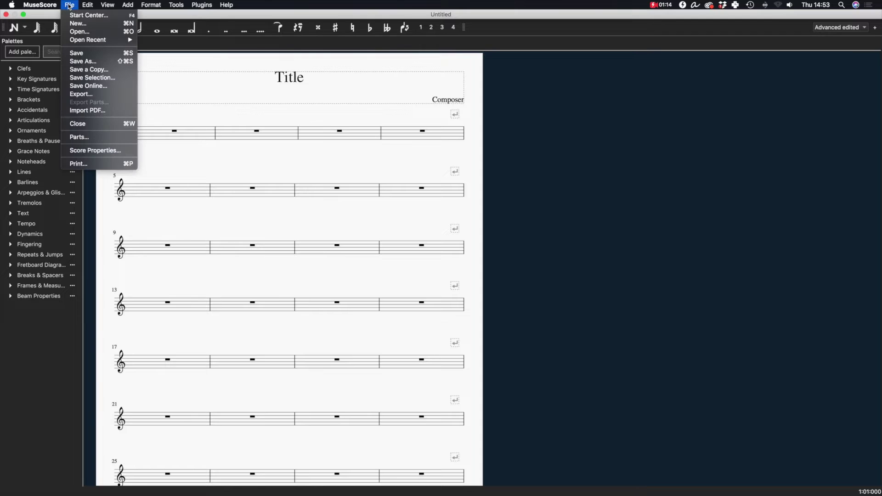
{"action": "left_click", "coordinate": [78, 23]}
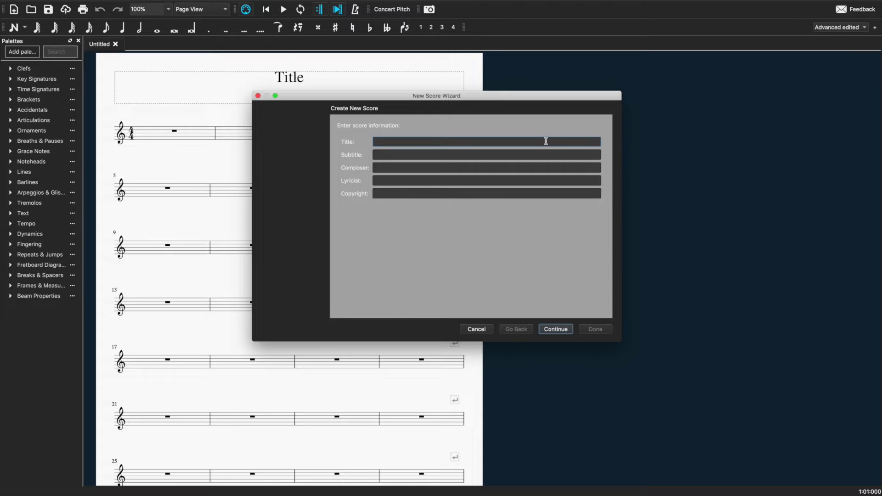
{"action": "type", "text": "Your Piece"}
{"action": "key", "text": "Tab"}
{"action": "key", "text": "Tab"}
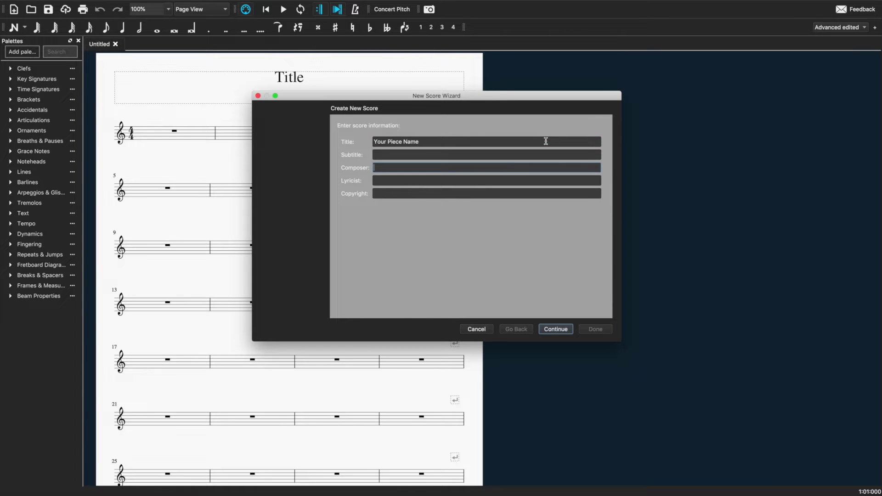
{"action": "type", "text": "Your Name"}
{"action": "key", "text": "Tab"}
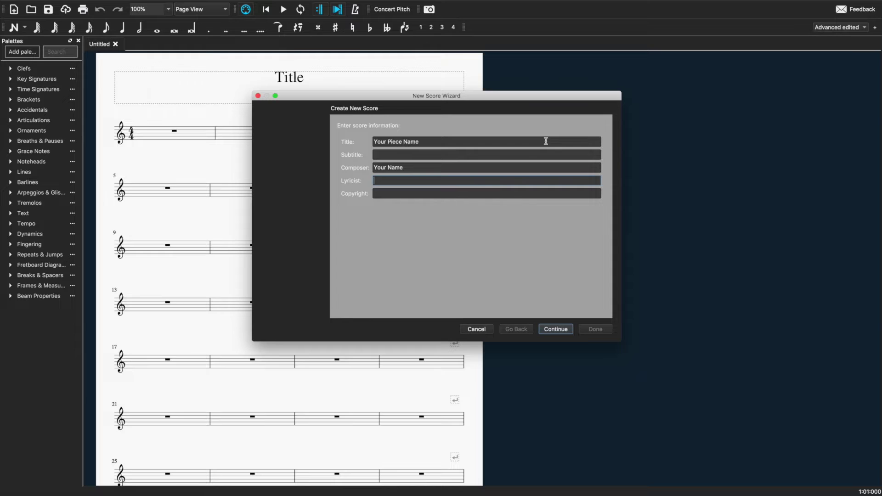
{"action": "key", "text": "Tab"}
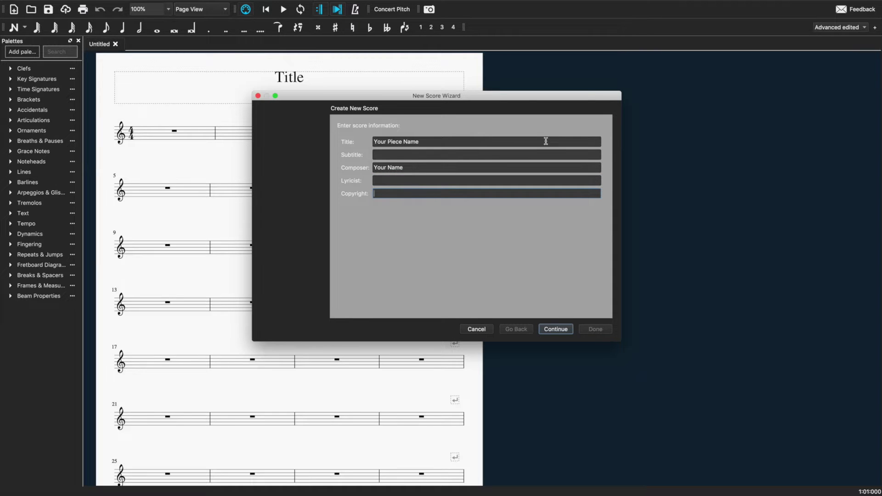
{"action": "type", "text": "YO"}
{"action": "key", "text": "BackSpace"}
Step: Choose the Grand Staff template and the one-flat F major key signature
{"action": "left_click", "coordinate": [567, 330]}
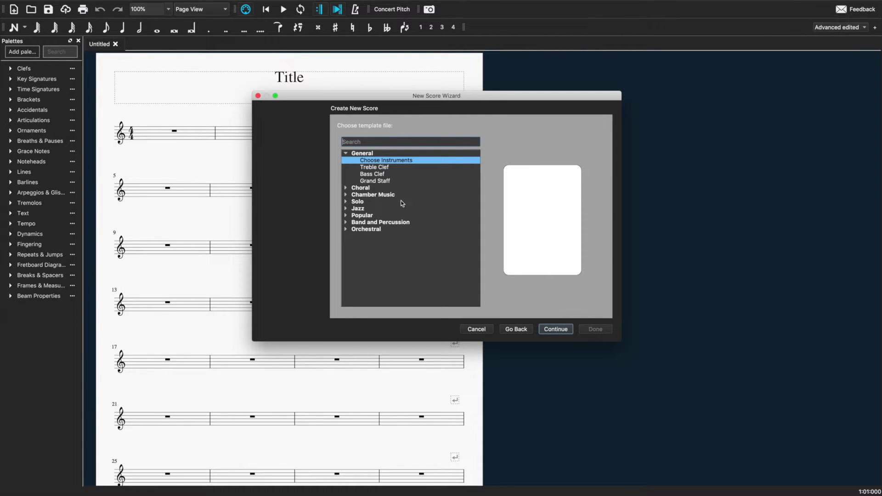
{"action": "left_click", "coordinate": [367, 182]}
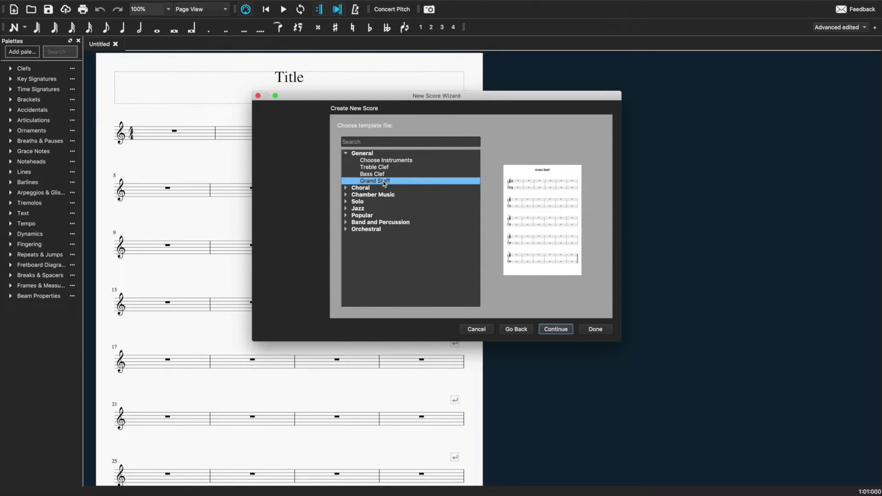
{"action": "left_click", "coordinate": [565, 331]}
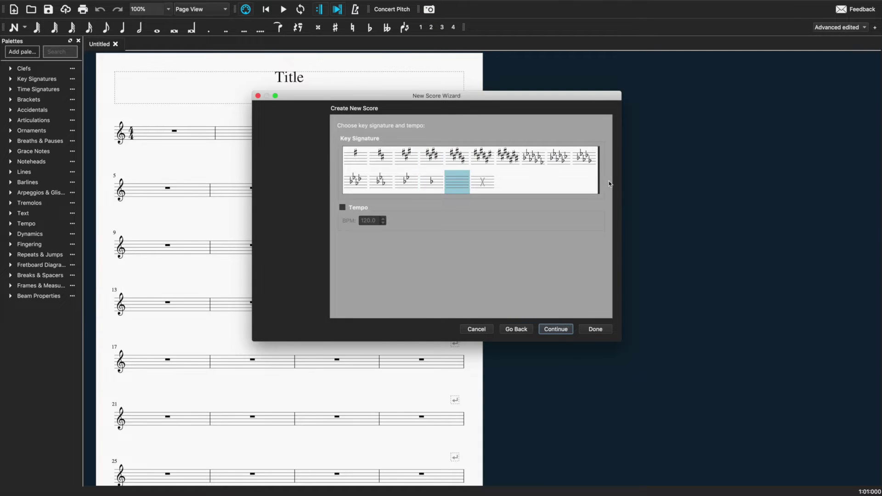
{"action": "left_click", "coordinate": [432, 181]}
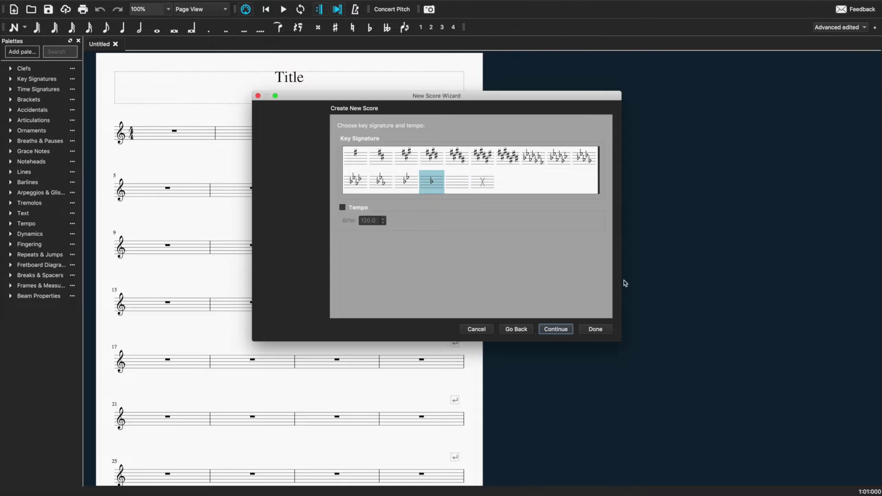
Step: Set the time signature to 3/4 and the measure count to 16
{"action": "left_click", "coordinate": [558, 331]}
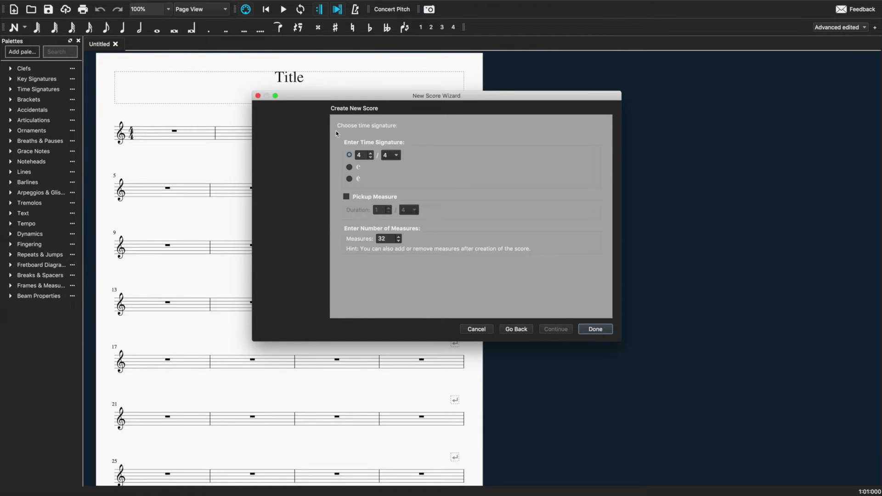
{"action": "left_click", "coordinate": [371, 157]}
{"action": "double_click", "coordinate": [391, 239]}
{"action": "type", "text": "16"}
{"action": "left_click", "coordinate": [596, 330]}
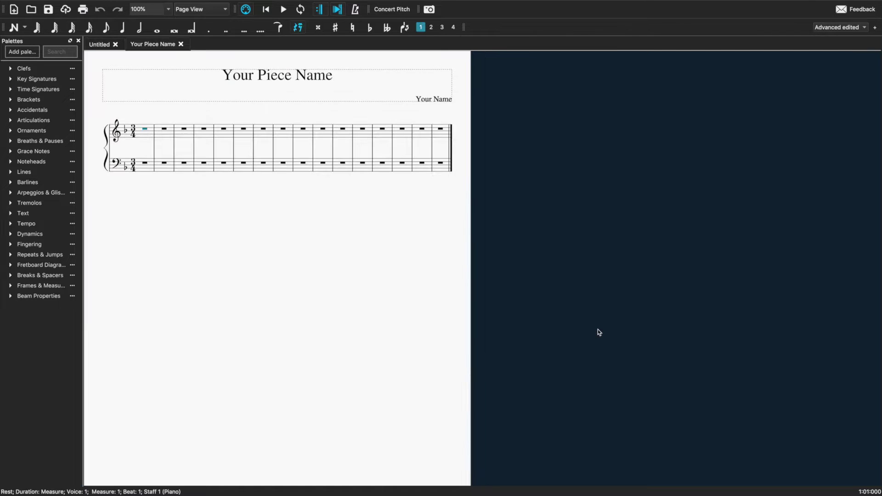
{"action": "key", "text": "Escape"}
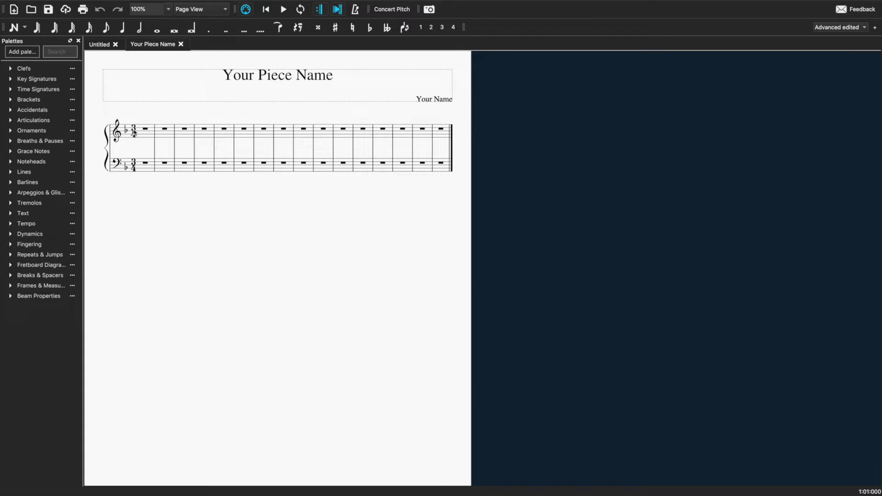
{"action": "left_click", "coordinate": [213, 139]}
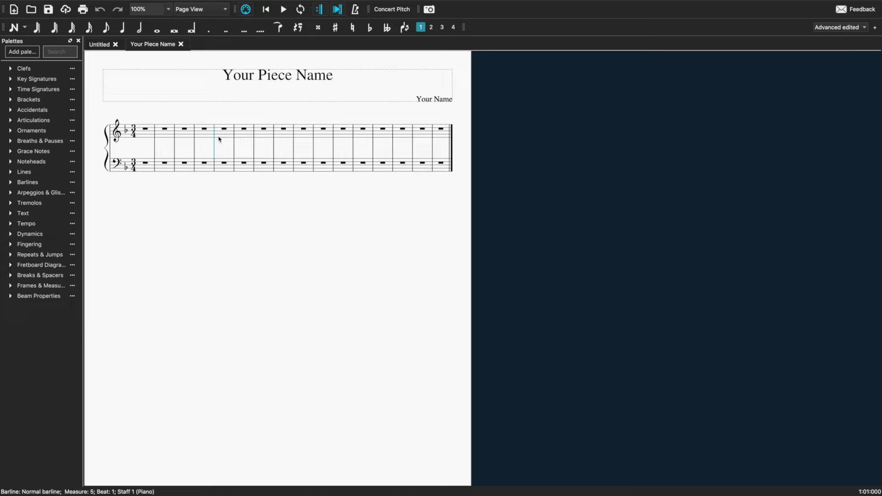
Step: Add system breaks after measures 4, 8 and 12 so each line holds four measures
{"action": "key", "text": "Return"}
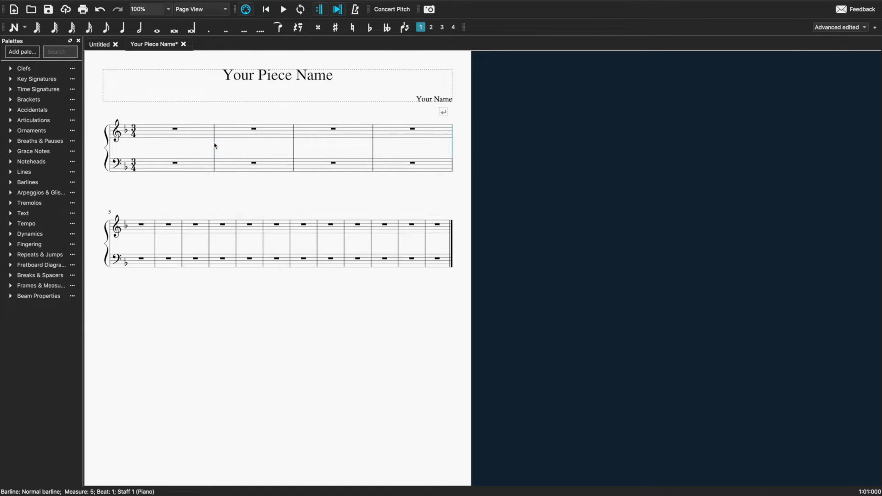
{"action": "left_click", "coordinate": [236, 242]}
{"action": "key", "text": "Return"}
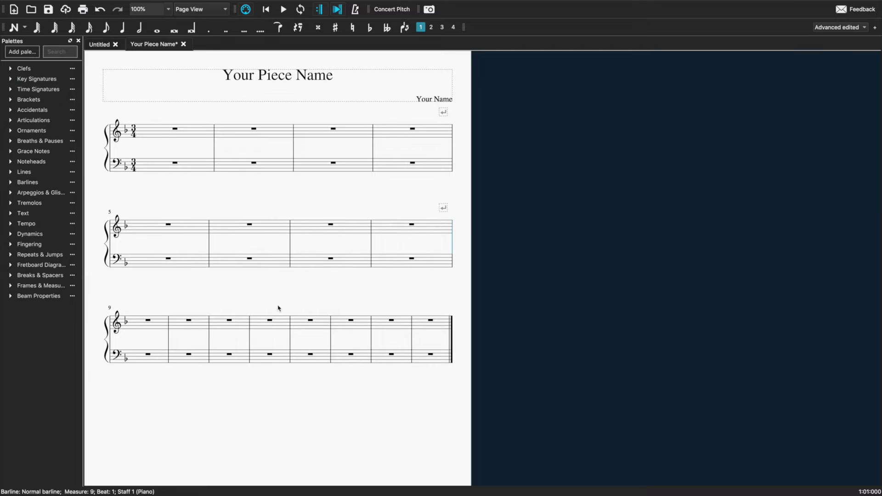
{"action": "left_click", "coordinate": [291, 339]}
{"action": "key", "text": "Return"}
{"action": "scroll", "coordinate": [400, 291], "scroll_direction": "down", "scroll_amount": 3}
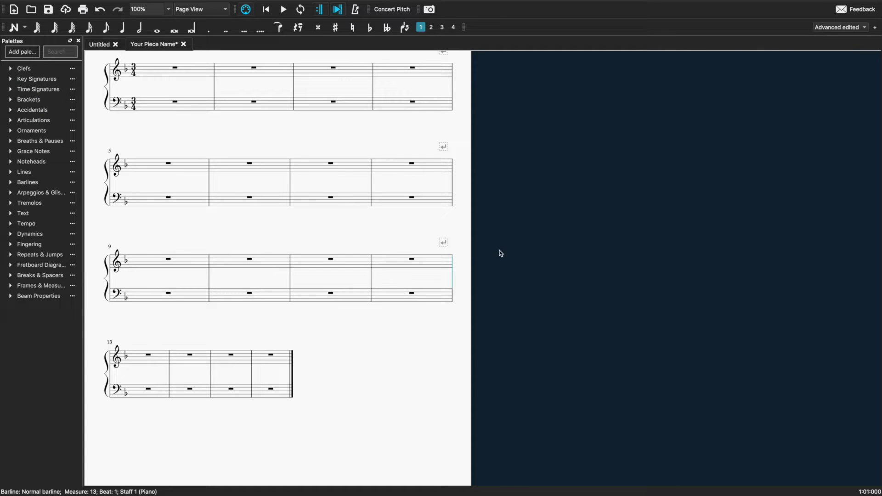
{"action": "scroll", "coordinate": [502, 252], "scroll_direction": "up", "scroll_amount": 5}
{"action": "scroll", "coordinate": [500, 250], "scroll_direction": "down", "scroll_amount": 4}
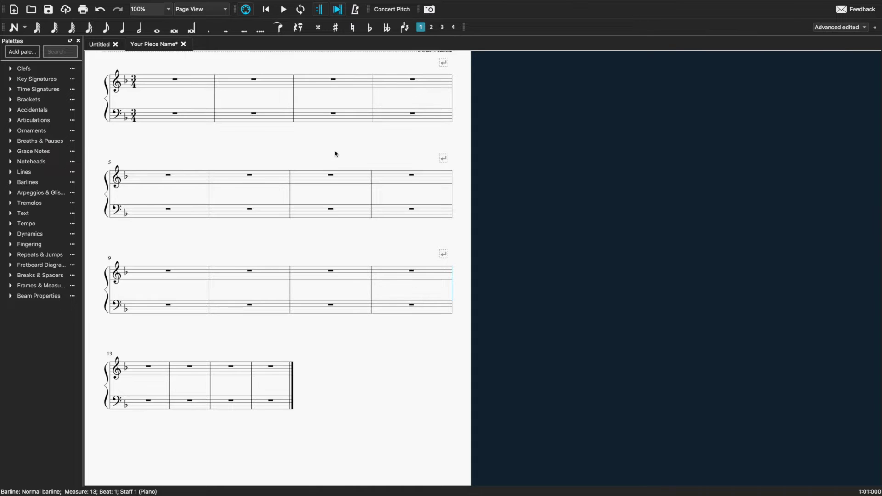
{"action": "scroll", "coordinate": [335, 153], "scroll_direction": "up", "scroll_amount": 2}
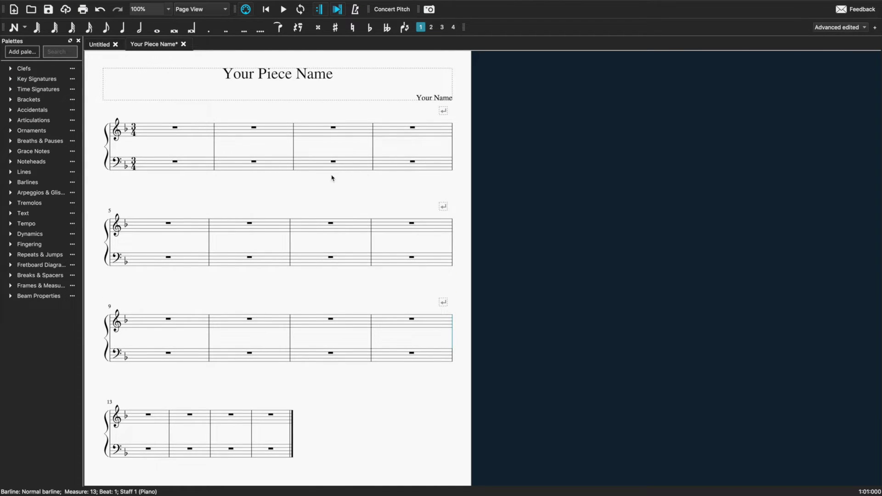
{"action": "scroll", "coordinate": [249, 143], "scroll_direction": "down", "scroll_amount": 5}
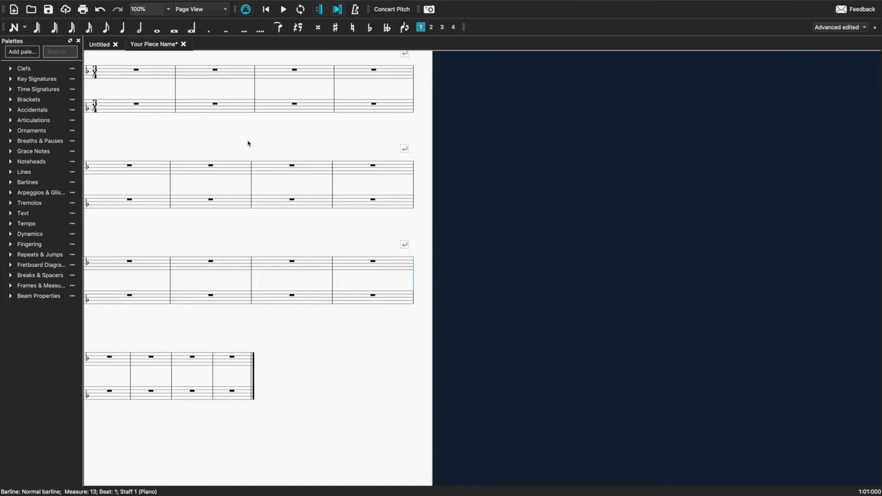
{"action": "scroll", "coordinate": [248, 144], "scroll_direction": "left", "scroll_amount": 1}
{"action": "scroll", "coordinate": [248, 143], "scroll_direction": "up", "scroll_amount": 5}
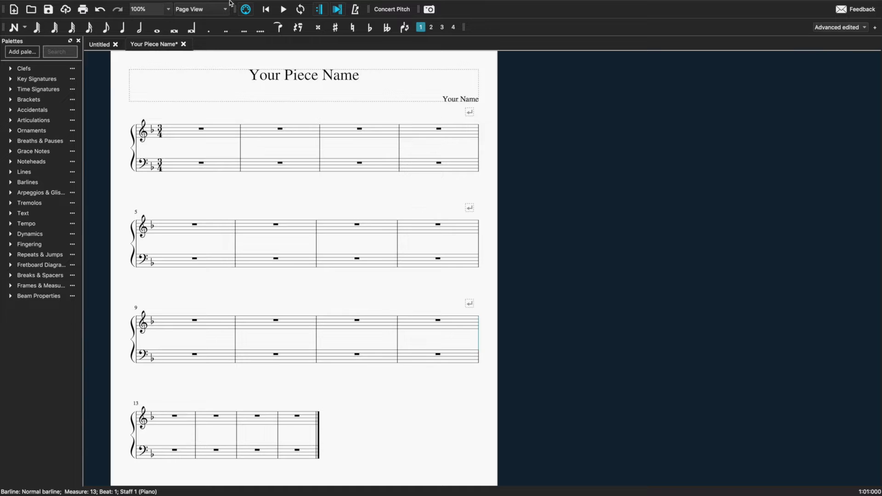
Step: Increase the staff space from 1.764 to 2.2 mm in Page Settings
{"action": "mouse_move", "coordinate": [229, 4]}
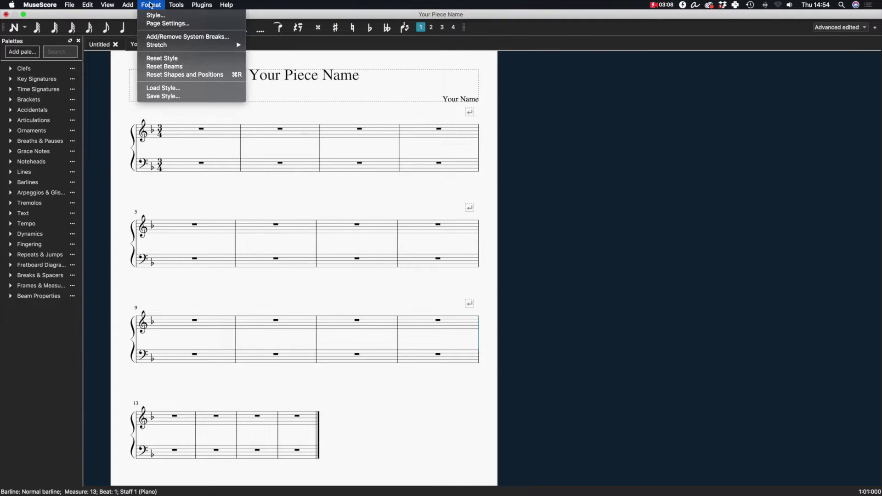
{"action": "left_click", "coordinate": [173, 26]}
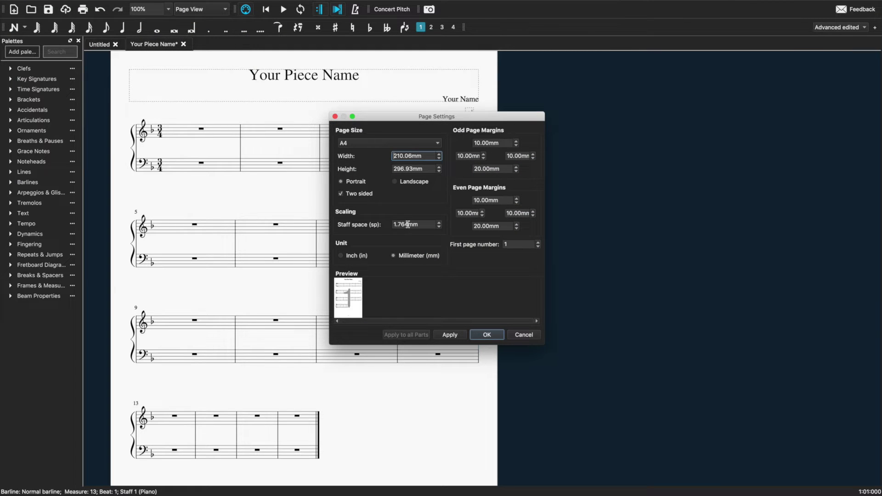
{"action": "left_click_drag", "start_coordinate": [408, 225], "coordinate": [394, 225]}
{"action": "type", "text": "2.000"}
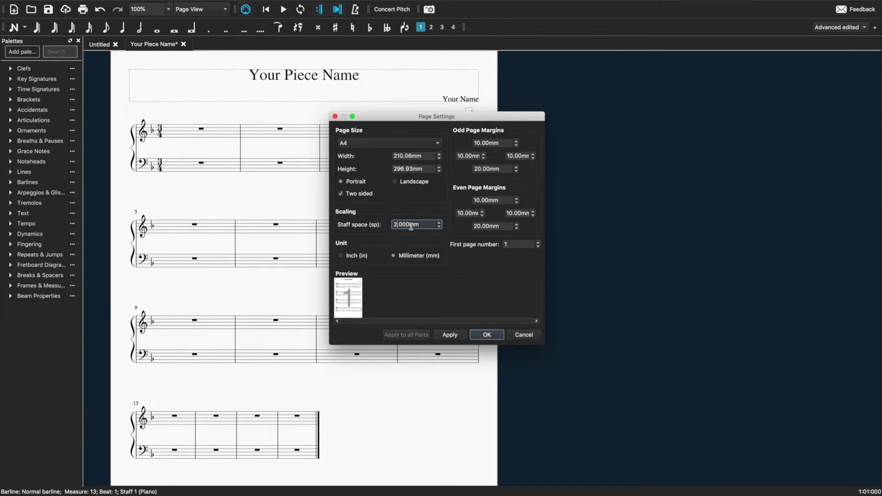
{"action": "type", "text": "2"}
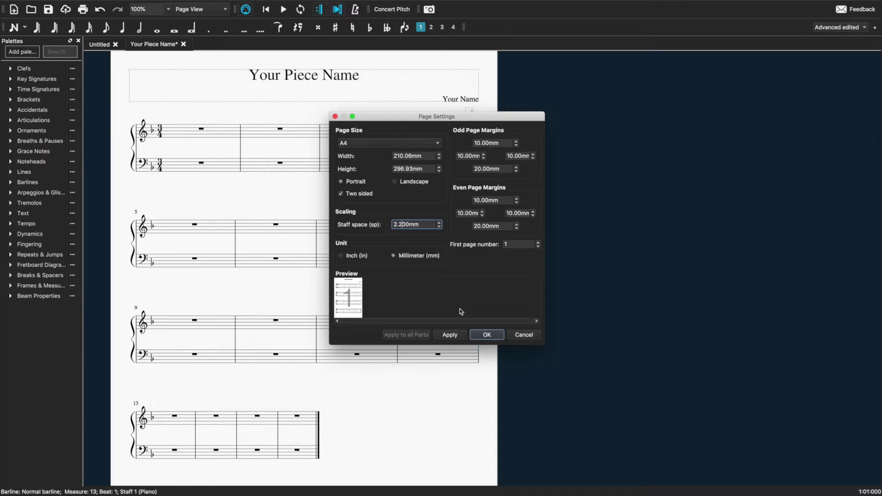
{"action": "left_click", "coordinate": [449, 336]}
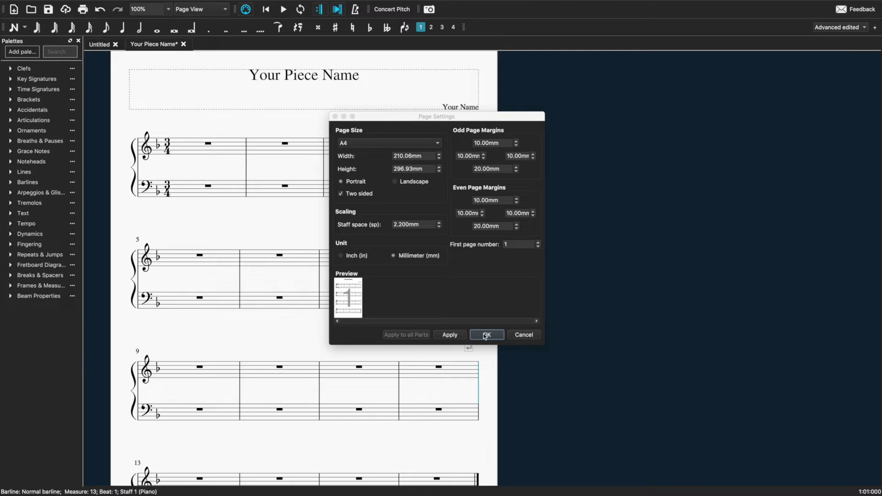
{"action": "left_click", "coordinate": [488, 335]}
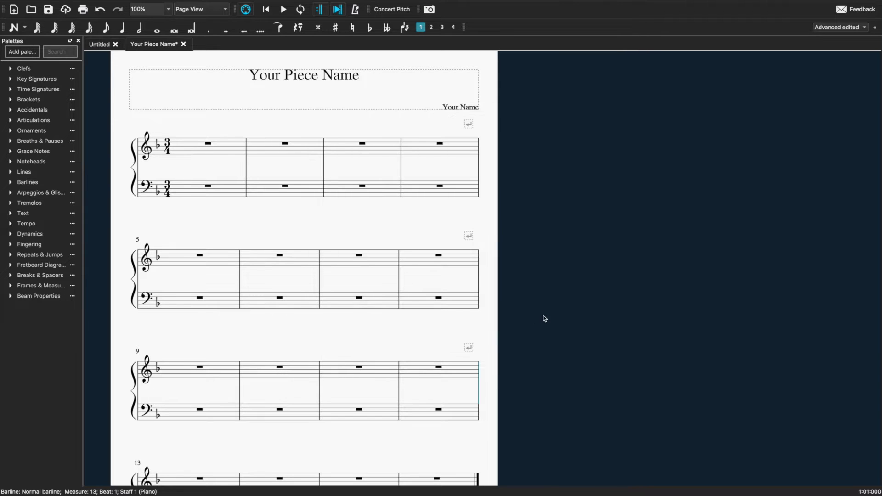
Step: Scroll back up to the title at the top of page 1
{"action": "scroll", "coordinate": [584, 289], "scroll_direction": "down", "scroll_amount": 4}
{"action": "scroll", "coordinate": [584, 290], "scroll_direction": "up", "scroll_amount": 4}
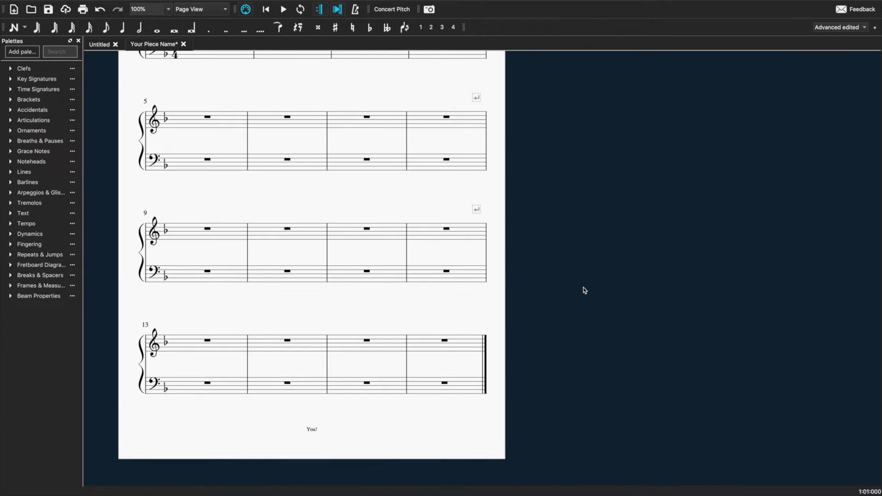
{"action": "scroll", "coordinate": [584, 290], "scroll_direction": "up", "scroll_amount": 1}
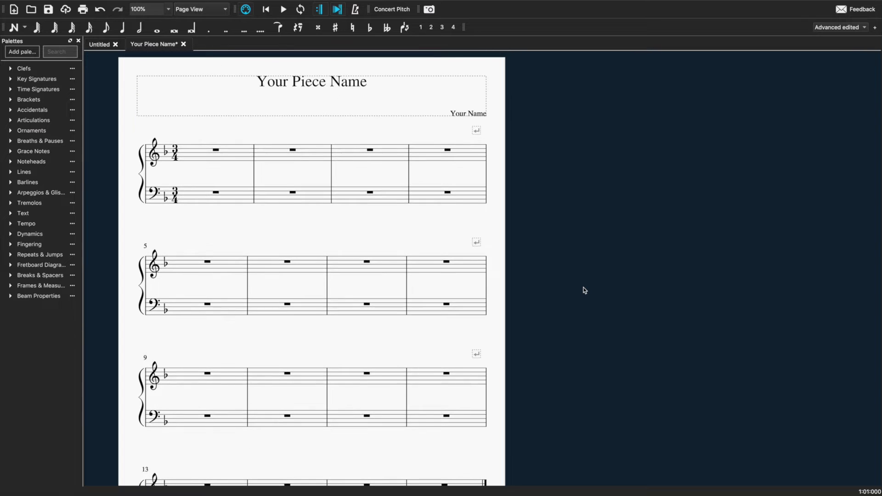
{"action": "mouse_move", "coordinate": [148, 2]}
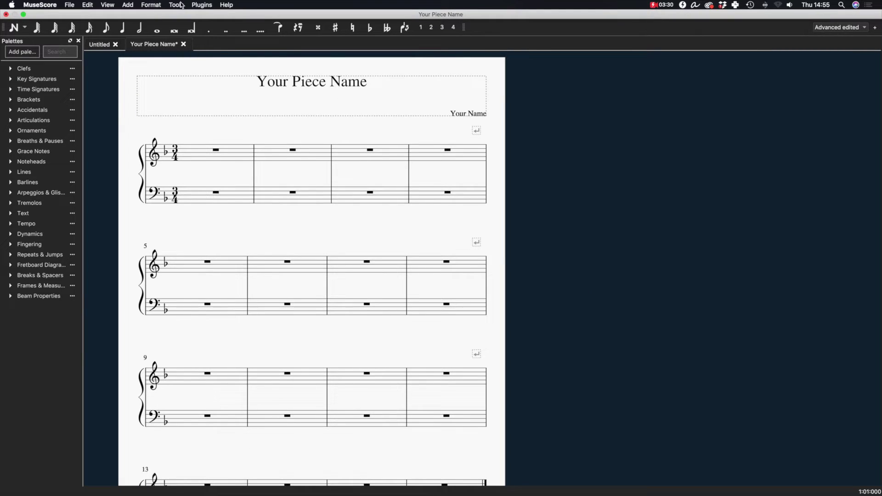
Step: In Format > Style > Text Styles, start changing the Title font from FreeSerif to Gill Sans
{"action": "left_click", "coordinate": [159, 6]}
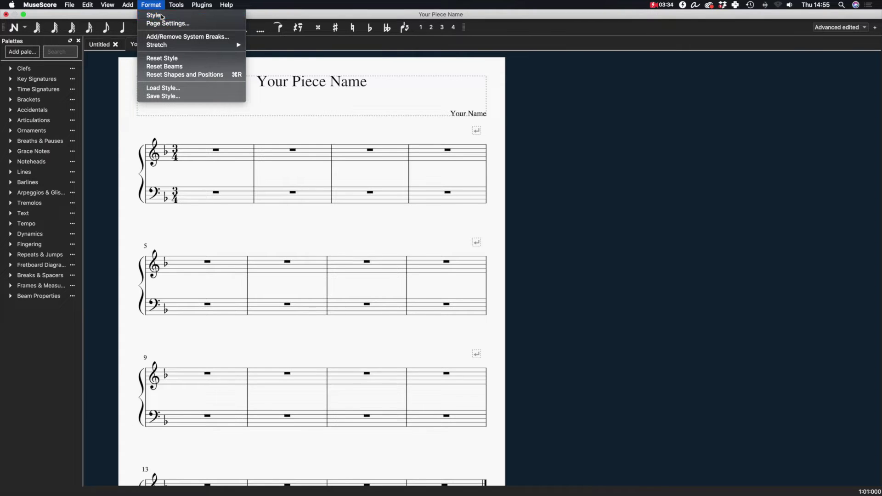
{"action": "left_click", "coordinate": [154, 15]}
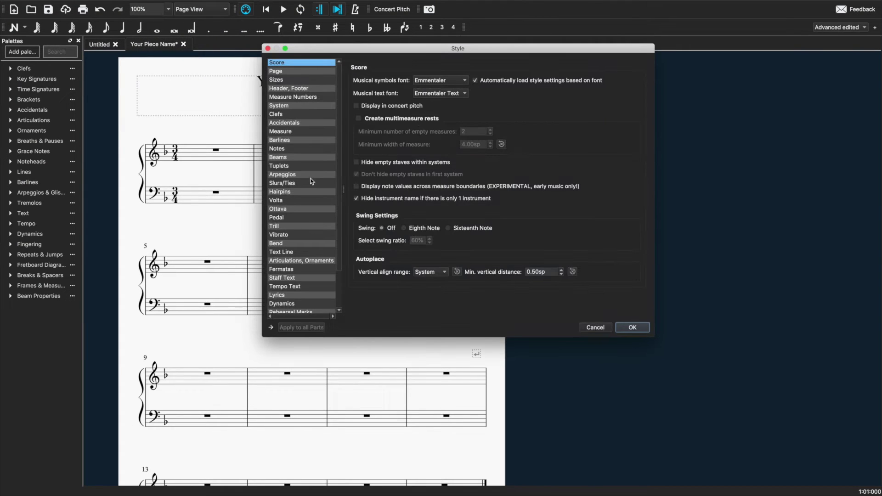
{"action": "scroll", "coordinate": [311, 181], "scroll_direction": "down", "scroll_amount": 2}
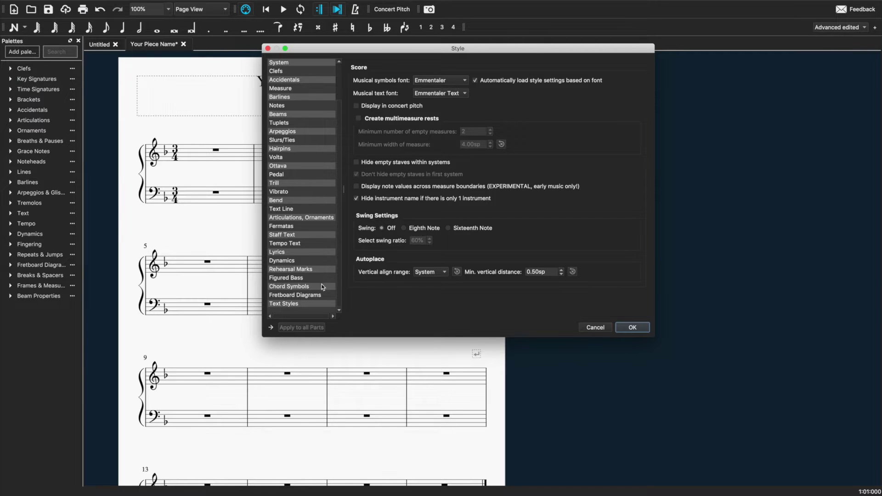
{"action": "scroll", "coordinate": [326, 199], "scroll_direction": "up", "scroll_amount": 2}
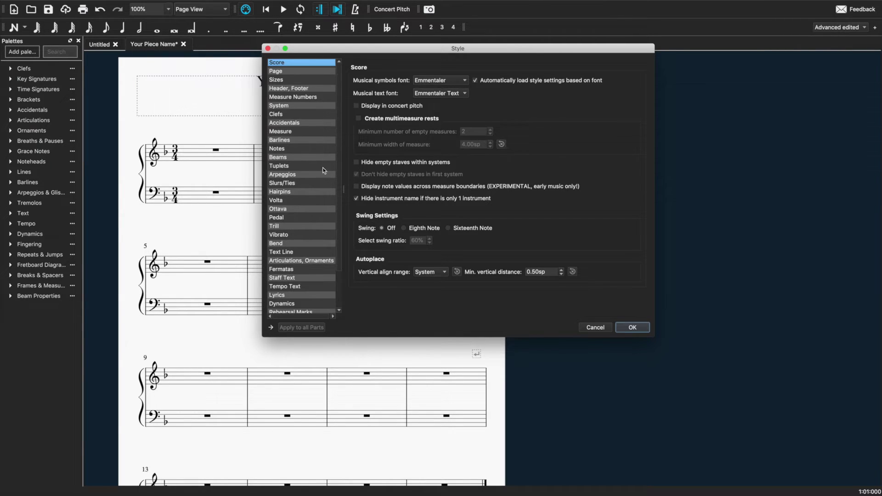
{"action": "left_click", "coordinate": [298, 71]}
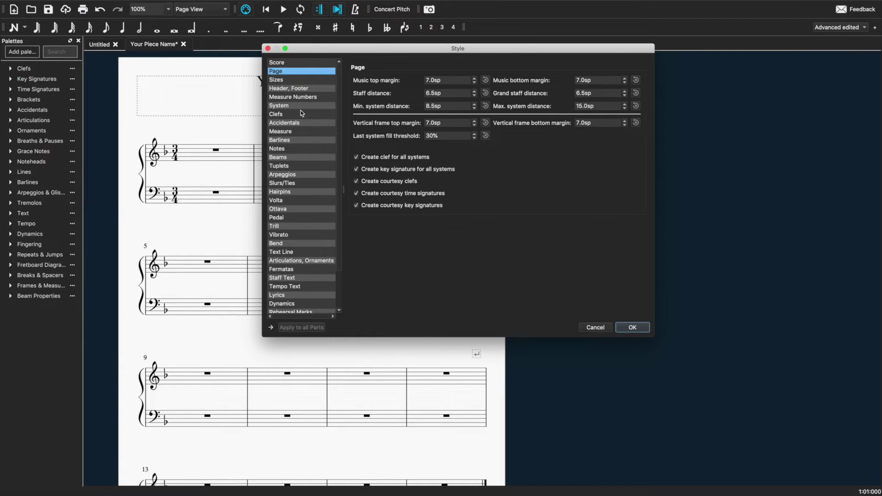
{"action": "scroll", "coordinate": [311, 156], "scroll_direction": "down", "scroll_amount": 2}
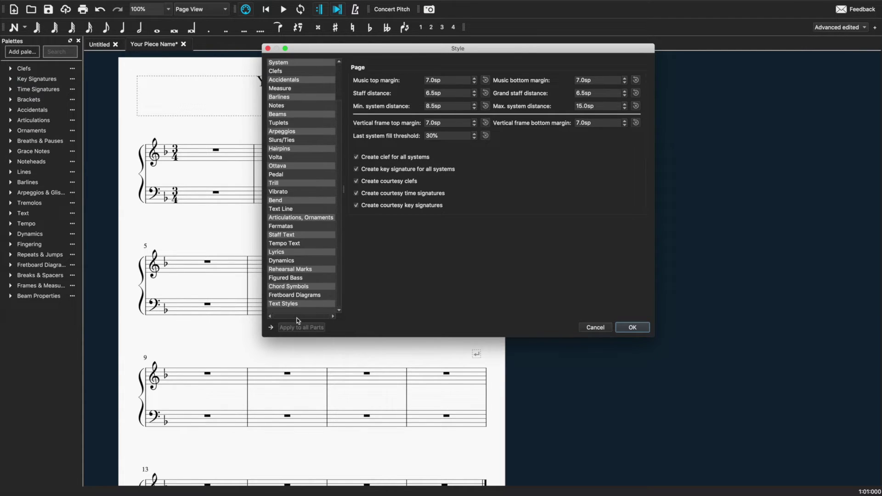
{"action": "left_click", "coordinate": [291, 305]}
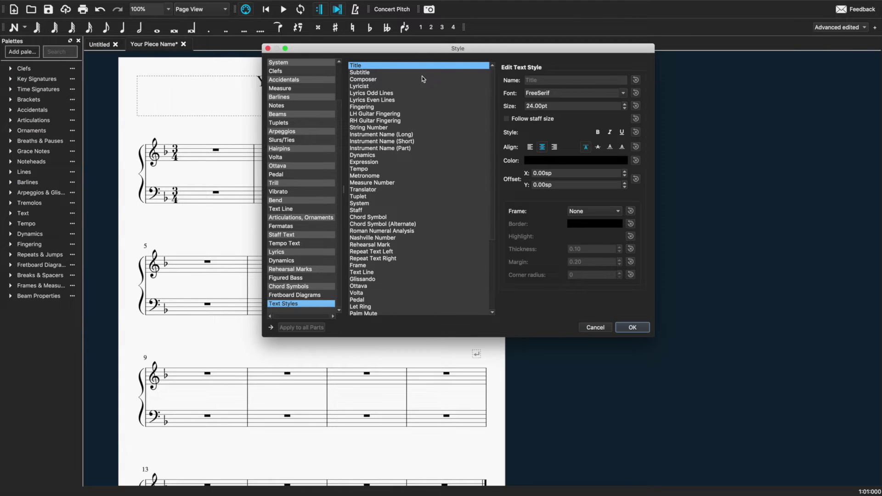
{"action": "left_click", "coordinate": [624, 93]}
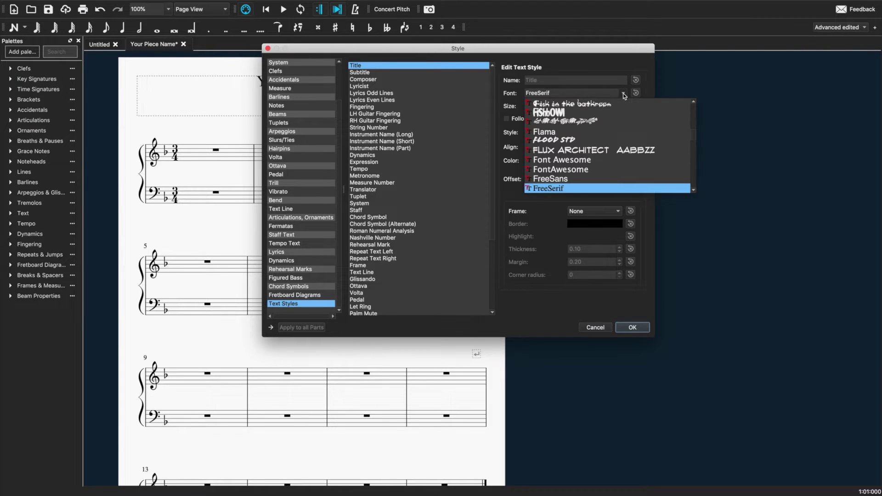
{"action": "left_click", "coordinate": [581, 93]}
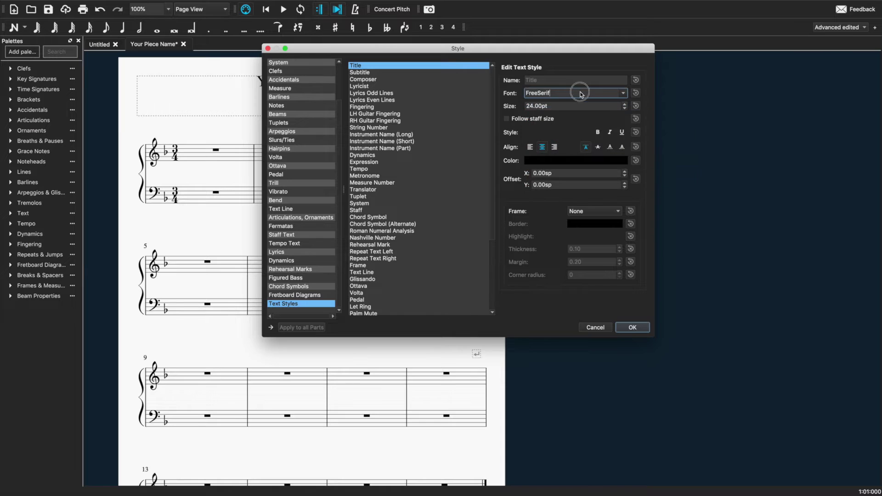
{"action": "type", "text": "Gill Sans"}
Step: Confirm Gill Sans for the Title, then set the Composer text style font to Gill Sans
{"action": "key", "text": "Return"}
{"action": "left_click", "coordinate": [645, 329]}
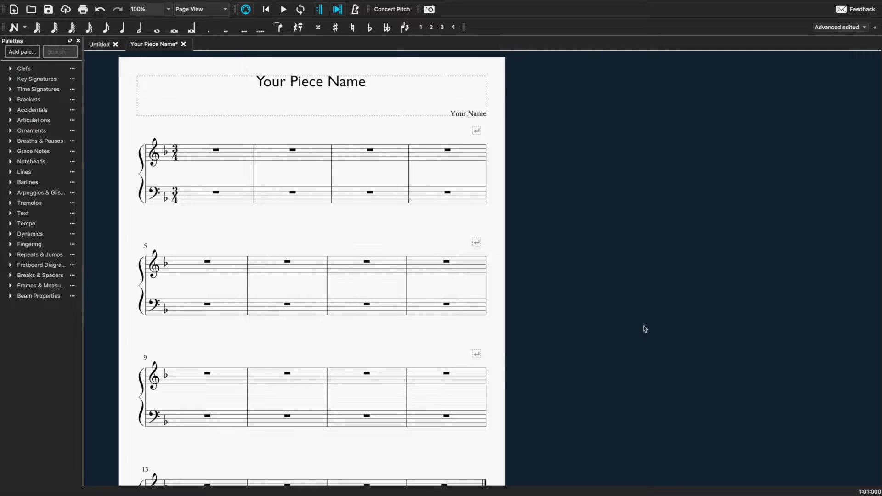
{"action": "mouse_move", "coordinate": [226, 3]}
{"action": "left_click", "coordinate": [152, 5]}
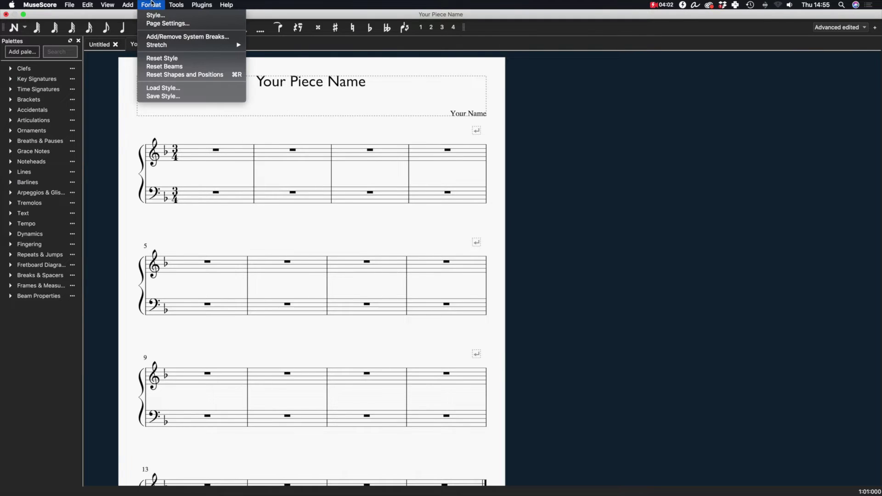
{"action": "left_click", "coordinate": [478, 398]}
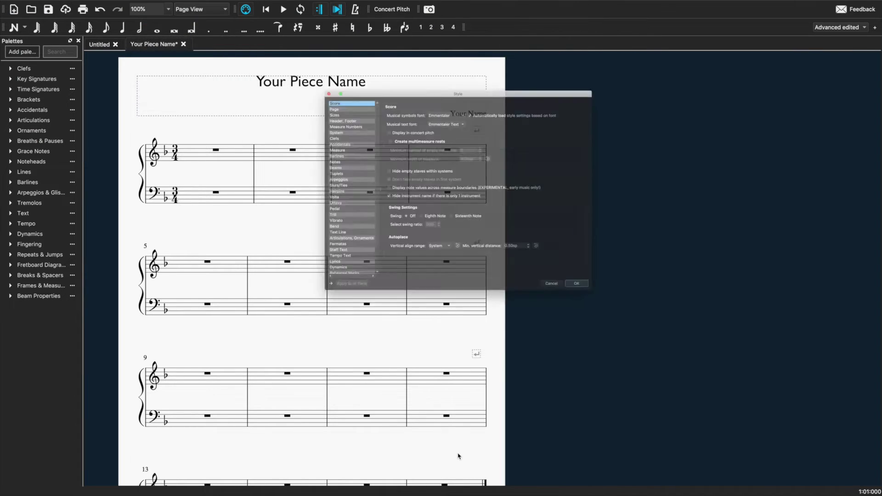
{"action": "scroll", "coordinate": [316, 272], "scroll_direction": "down", "scroll_amount": 3}
{"action": "left_click", "coordinate": [290, 305]}
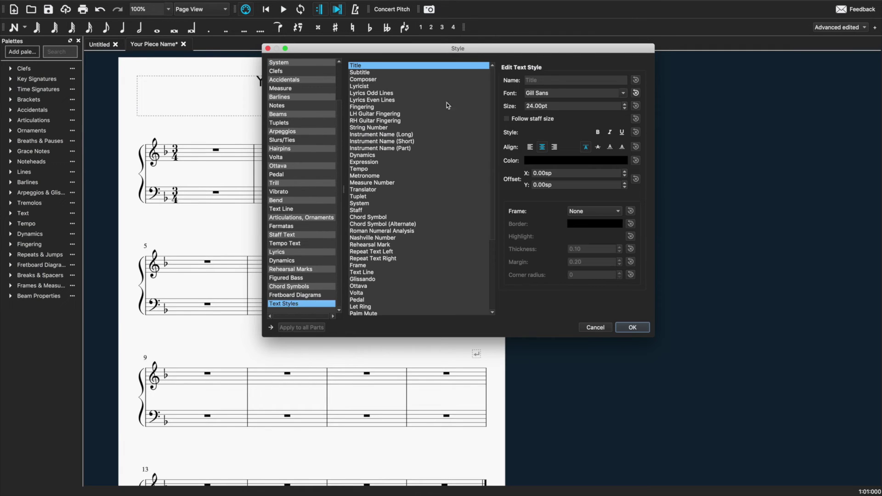
{"action": "left_click", "coordinate": [405, 80]}
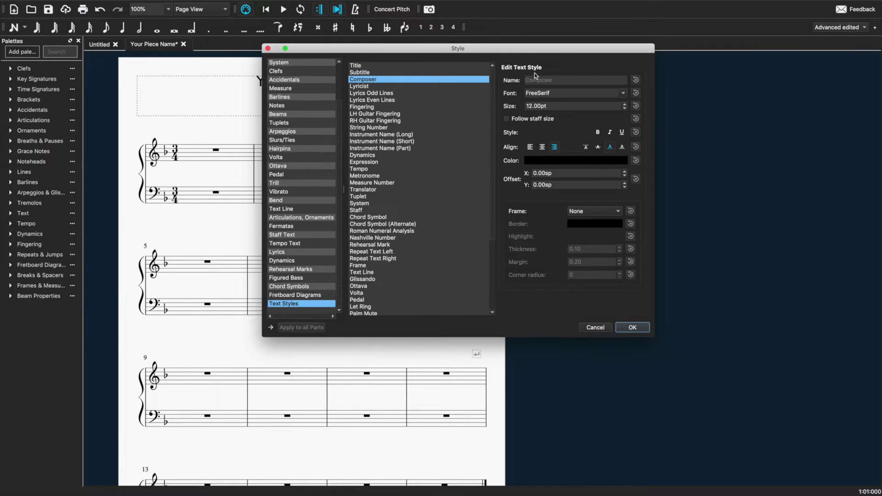
{"action": "left_click", "coordinate": [561, 91]}
{"action": "key", "text": "super+a"}
{"action": "type", "text": "gill"}
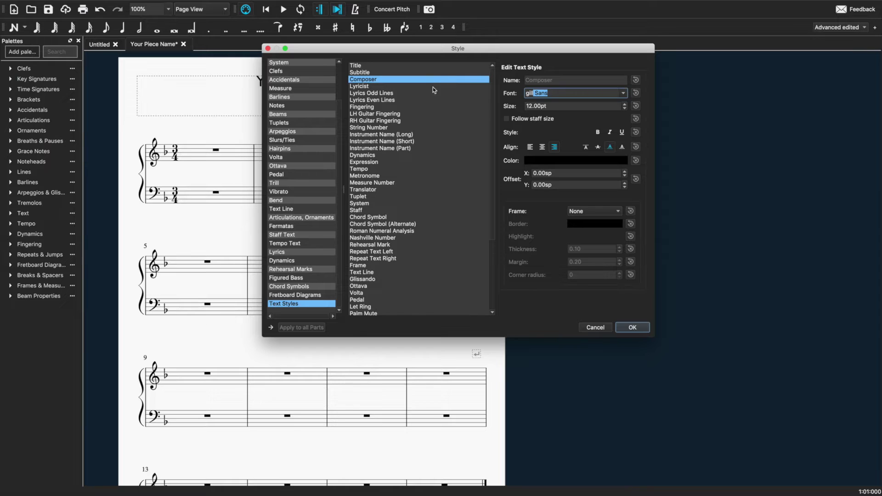
{"action": "key", "text": "Tab"}
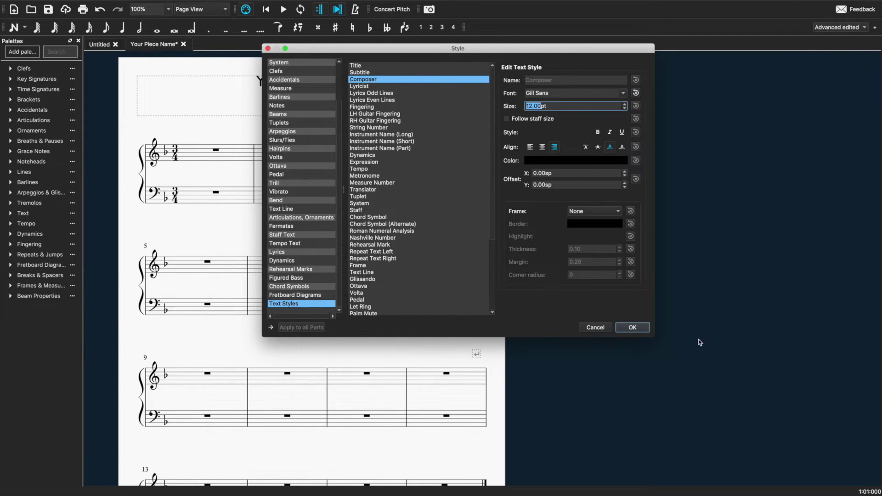
{"action": "left_click", "coordinate": [641, 328]}
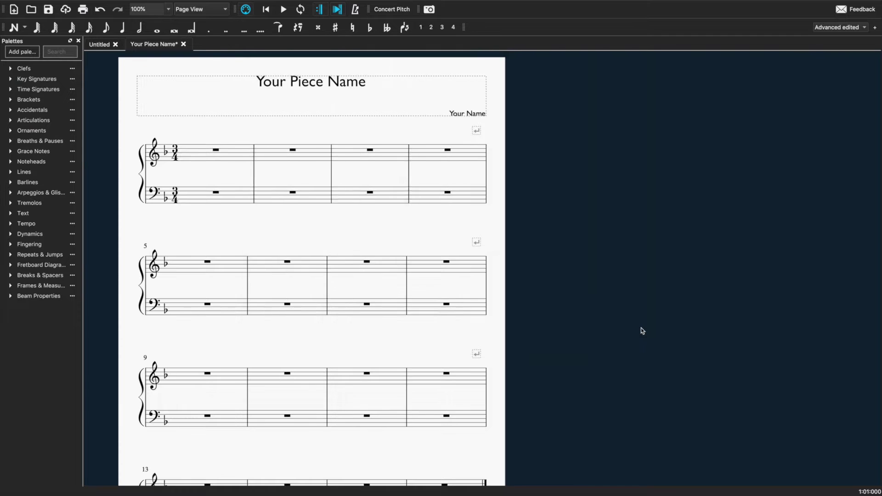
Step: Enter treble measure 1: a quarter C4, then eighth notes E4, F4, G4, F4
{"action": "left_click_drag", "start_coordinate": [331, 220], "coordinate": [471, 158]}
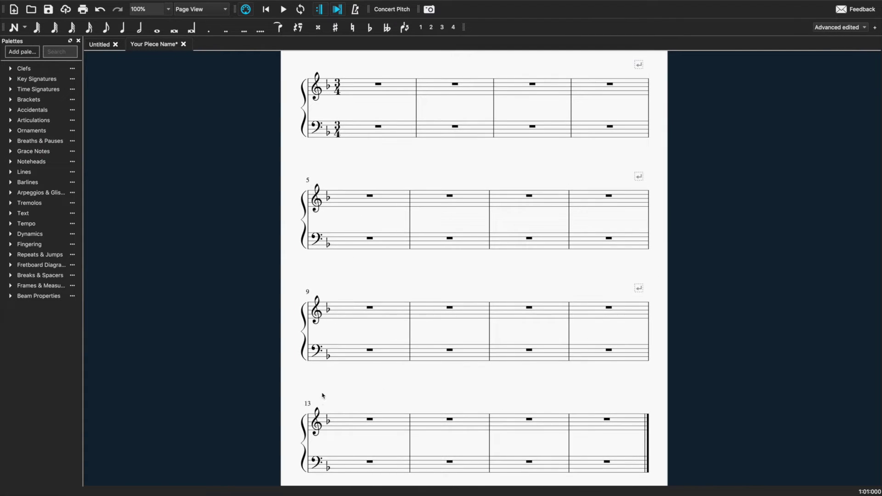
{"action": "scroll", "coordinate": [308, 305], "scroll_direction": "down", "scroll_amount": 3}
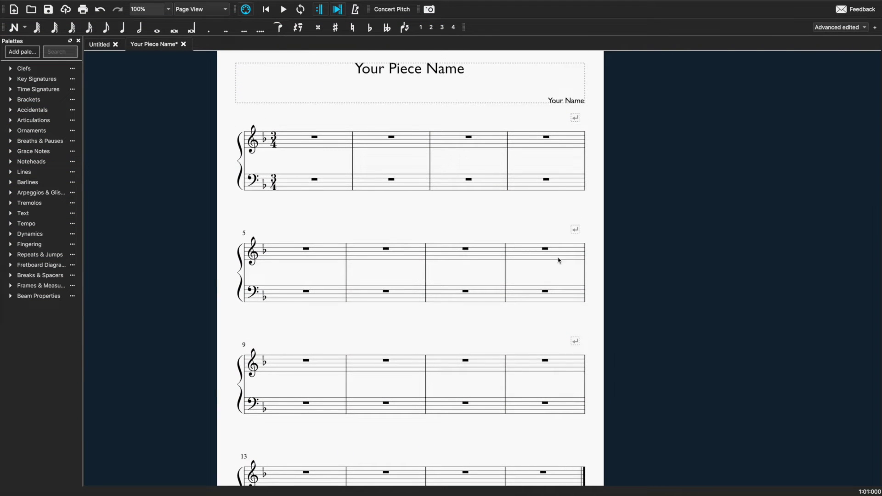
{"action": "scroll", "coordinate": [680, 301], "scroll_direction": "left", "scroll_amount": 1}
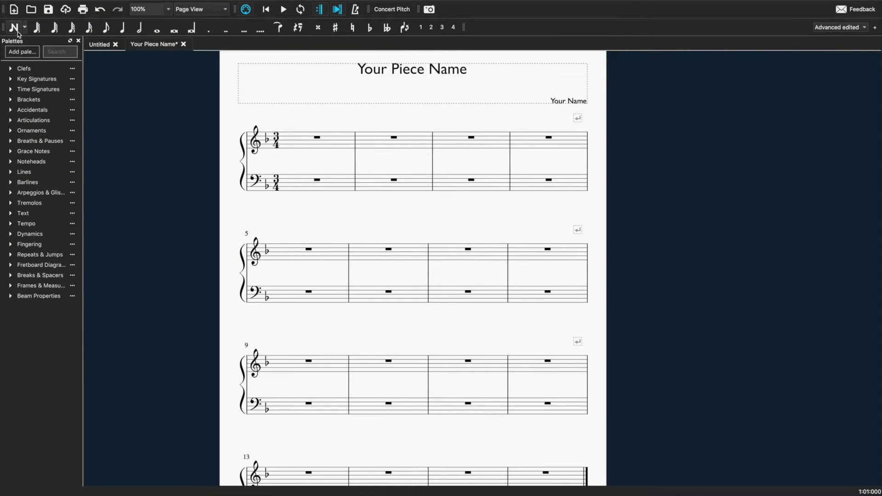
{"action": "left_click", "coordinate": [17, 32]}
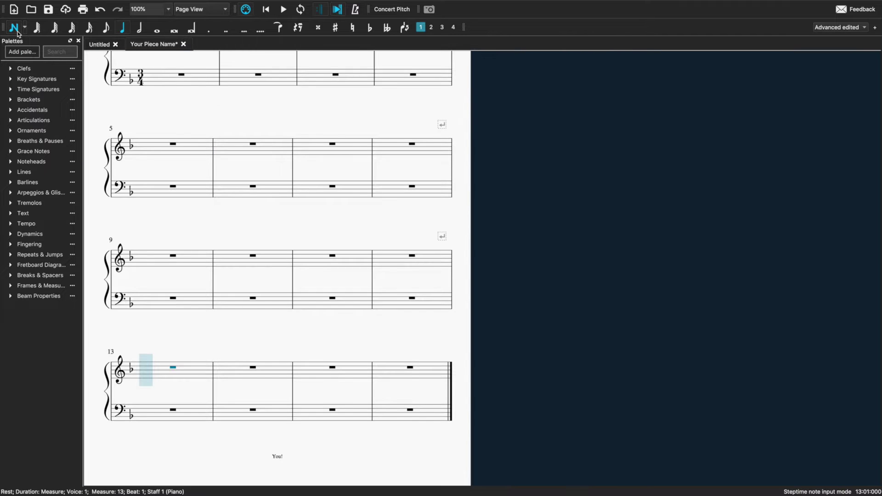
{"action": "scroll", "coordinate": [338, 125], "scroll_direction": "up", "scroll_amount": 5}
{"action": "scroll", "coordinate": [335, 126], "scroll_direction": "left", "scroll_amount": 4}
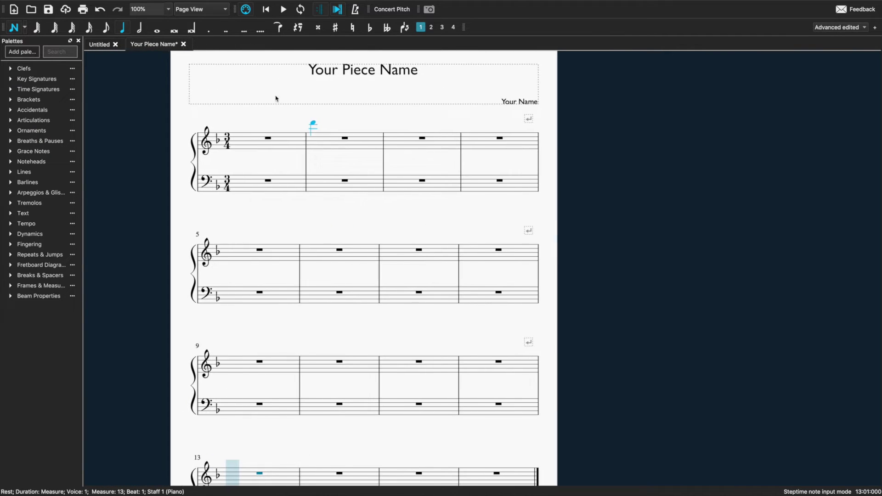
{"action": "scroll", "coordinate": [275, 98], "scroll_direction": "left", "scroll_amount": 4}
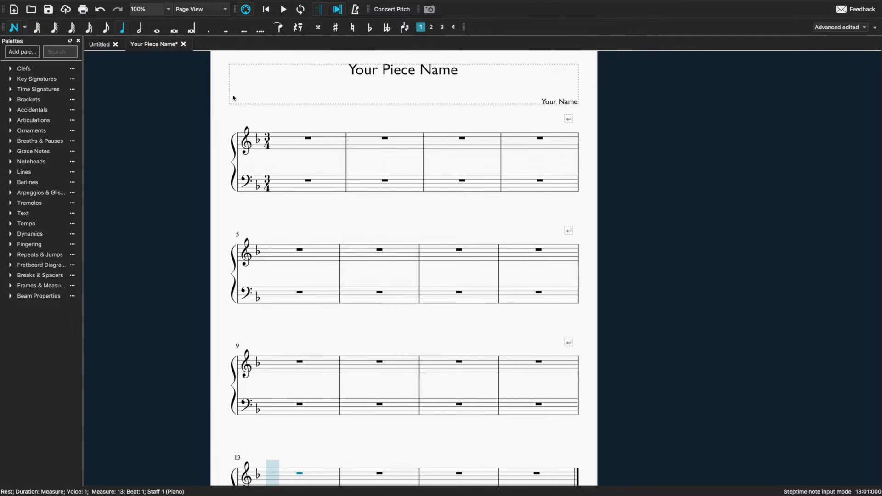
{"action": "left_click", "coordinate": [298, 157]}
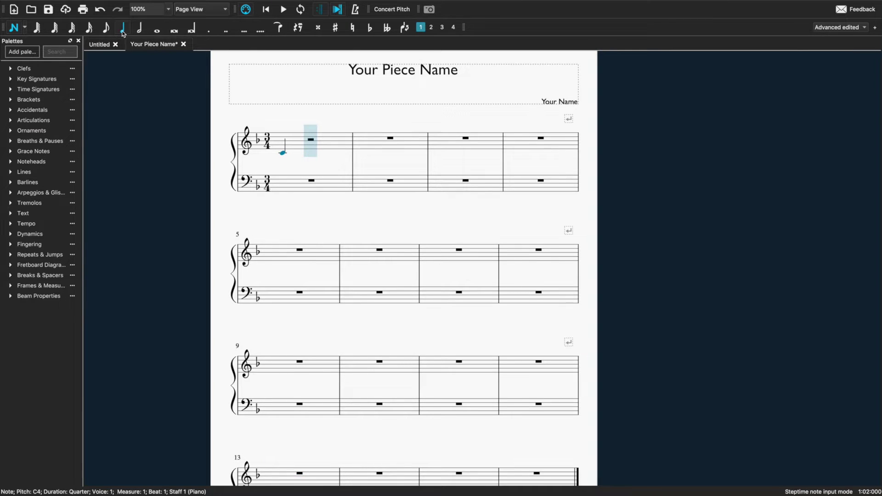
{"action": "left_click", "coordinate": [106, 28]}
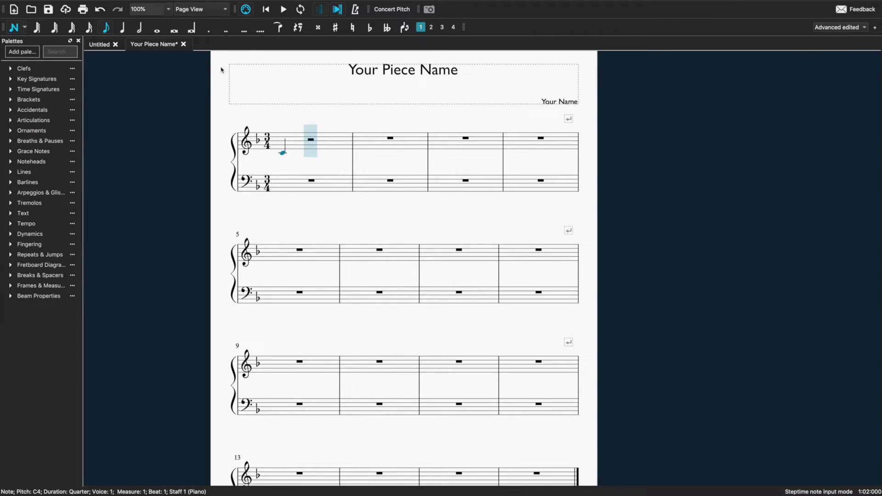
{"action": "left_click", "coordinate": [310, 148]}
{"action": "left_click", "coordinate": [324, 146]}
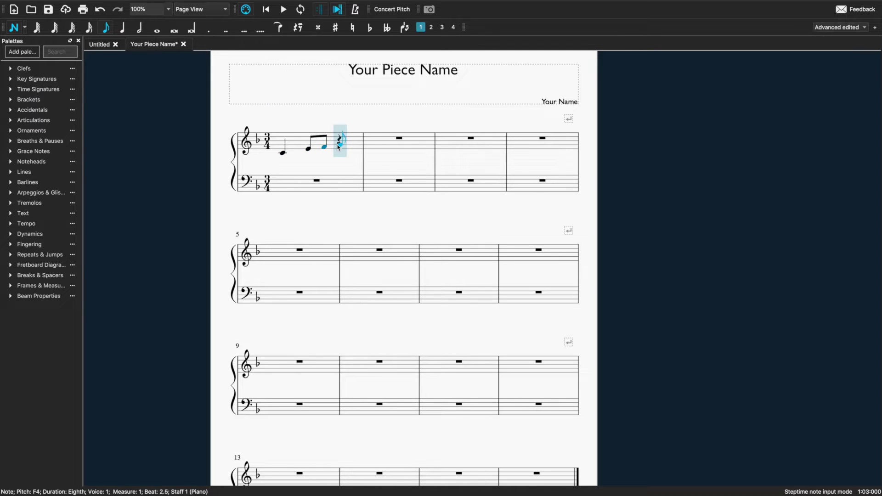
{"action": "left_click", "coordinate": [339, 144]}
{"action": "left_click", "coordinate": [356, 146]}
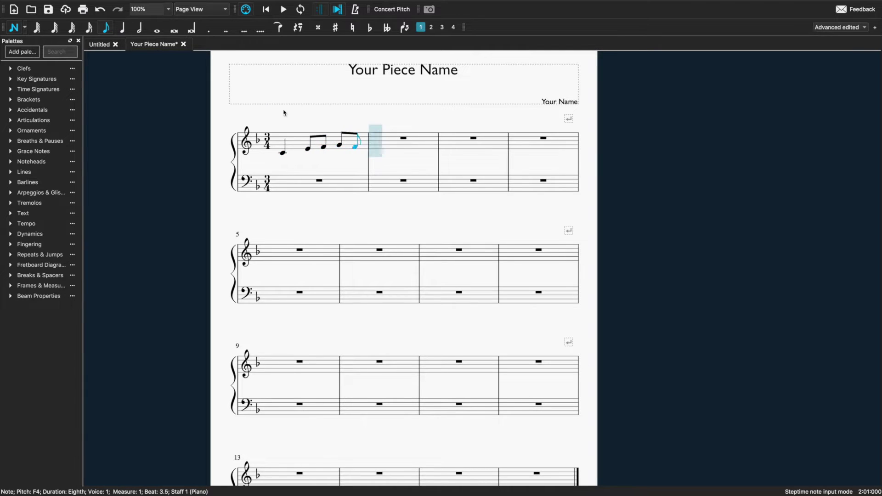
Step: Enter treble measures 2–4: half D, quarter C; half G, quarter C; quarters E, C, C
{"action": "left_click", "coordinate": [139, 27]}
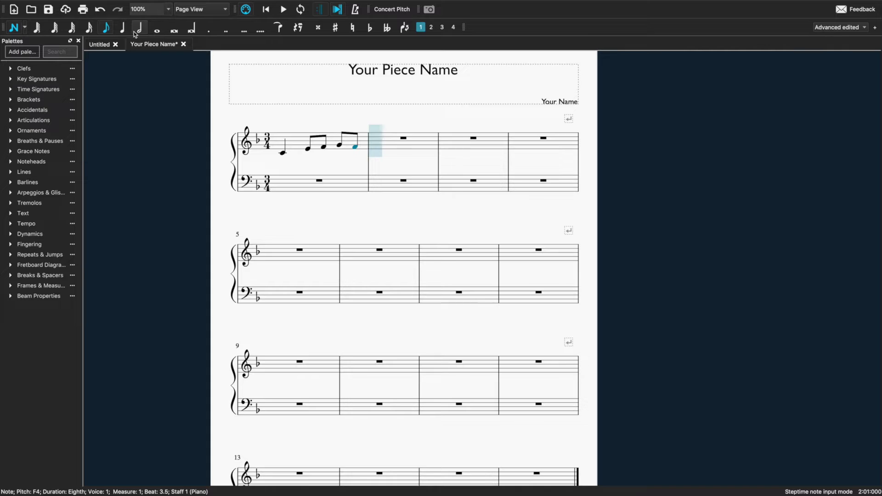
{"action": "left_click", "coordinate": [375, 151]}
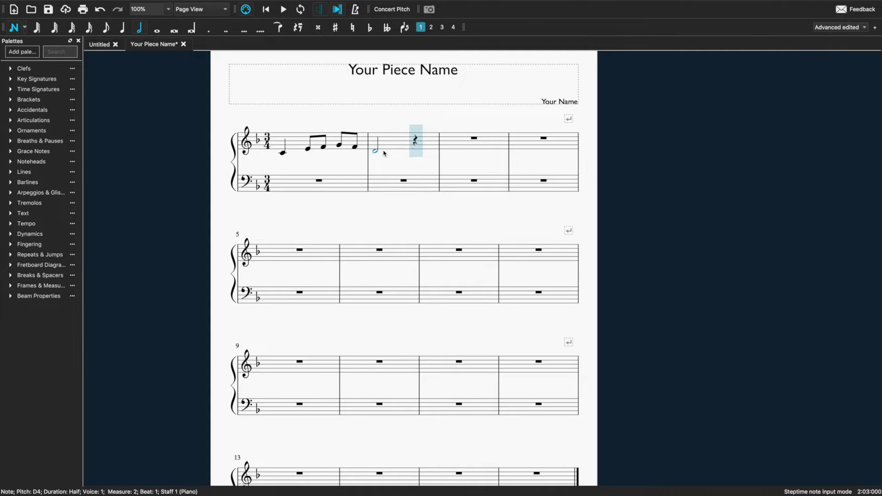
{"action": "left_click", "coordinate": [122, 28]}
{"action": "left_click", "coordinate": [420, 157]}
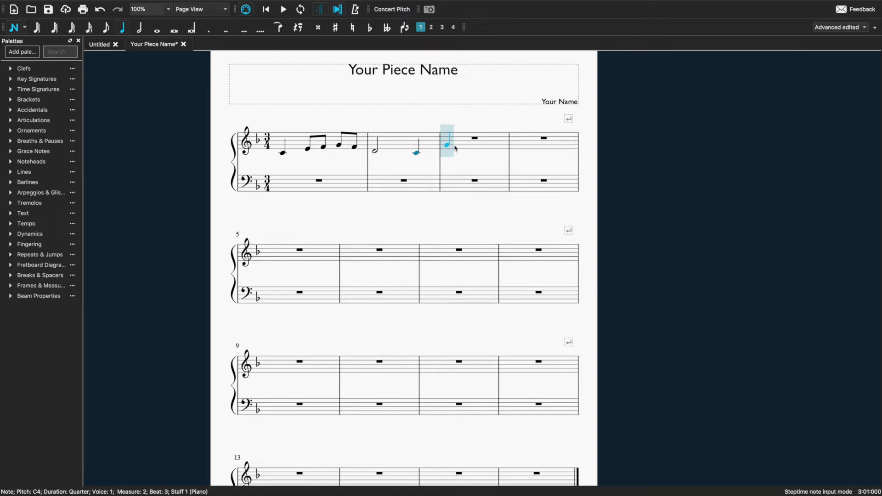
{"action": "left_click", "coordinate": [139, 27]}
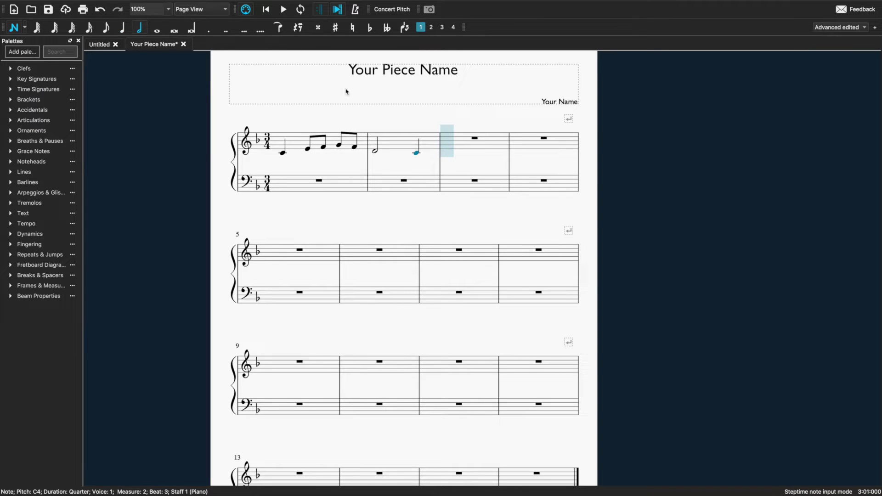
{"action": "left_click", "coordinate": [468, 146]}
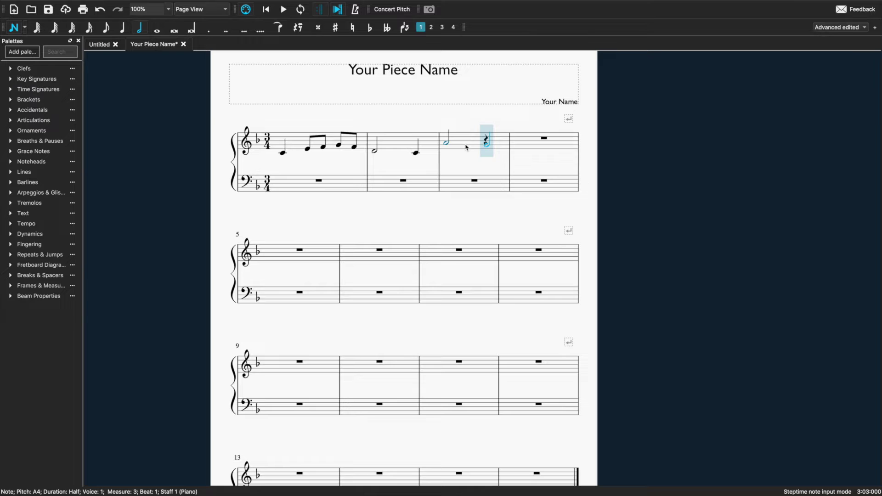
{"action": "left_click", "coordinate": [451, 145]}
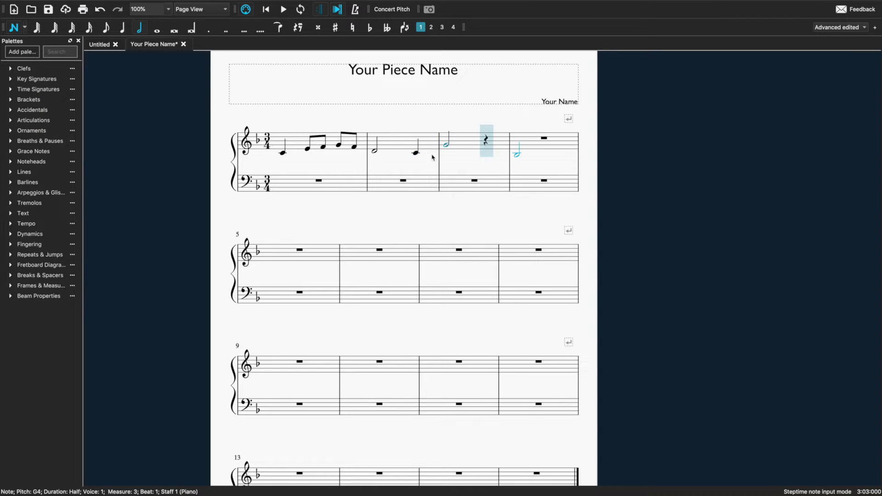
{"action": "left_click", "coordinate": [122, 28]}
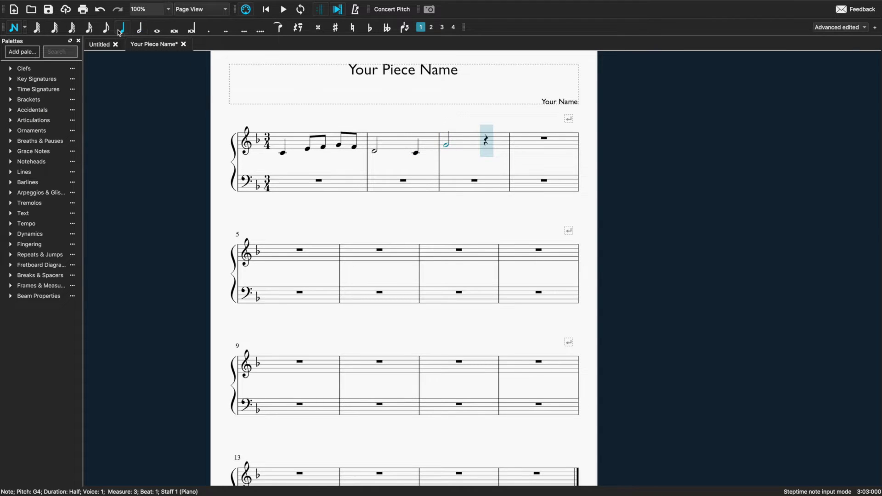
{"action": "left_click", "coordinate": [498, 155]}
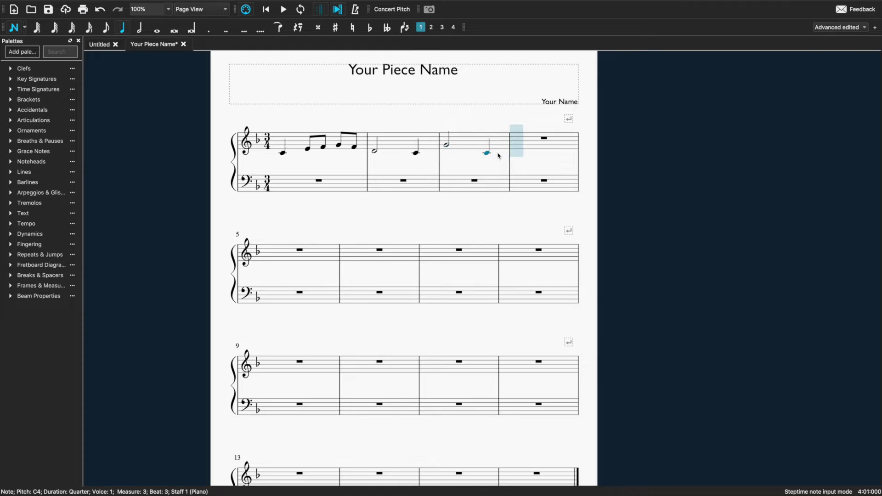
{"action": "left_click", "coordinate": [530, 151]}
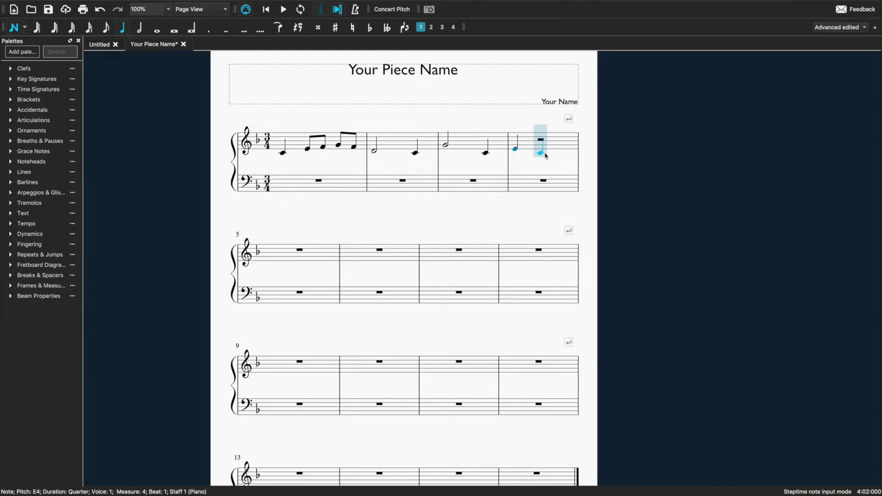
{"action": "left_click", "coordinate": [545, 153]}
{"action": "left_click", "coordinate": [561, 153]}
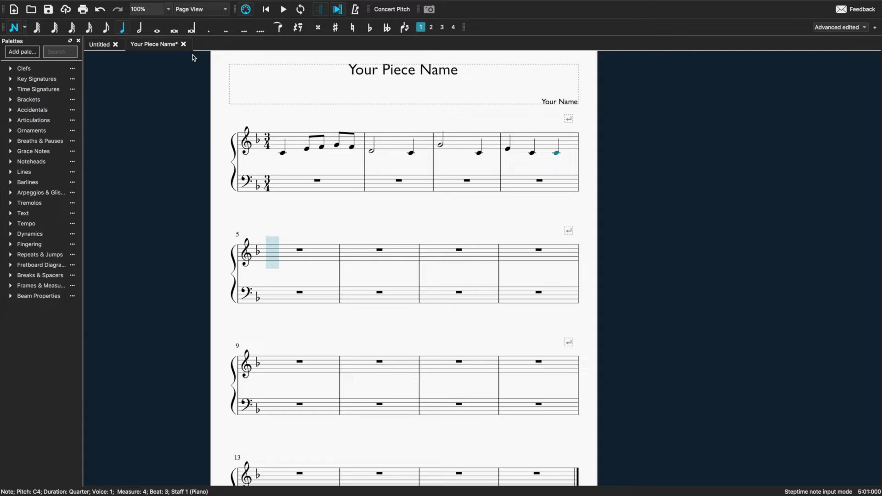
{"action": "left_click", "coordinate": [139, 28]}
Step: Enter dotted half notes C, D, G, C in bass measures 1–4, then leave note input
{"action": "left_click", "coordinate": [213, 36]}
{"action": "left_click", "coordinate": [284, 186]}
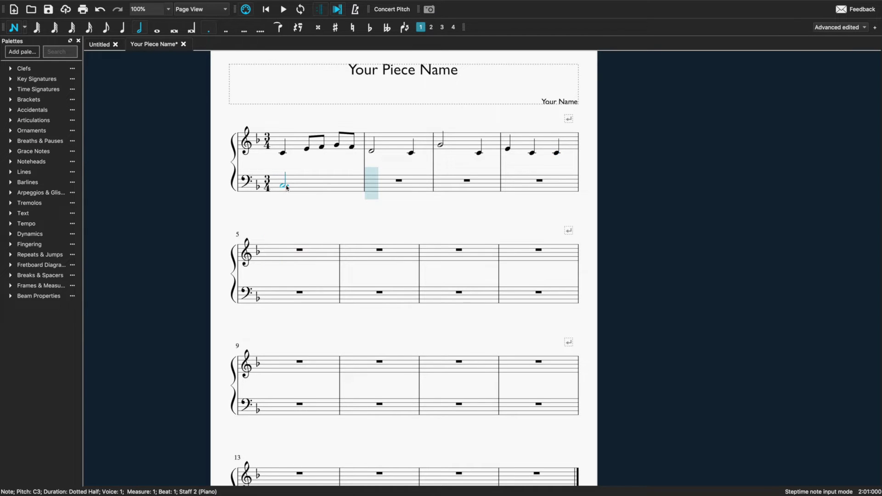
{"action": "left_click", "coordinate": [379, 186]}
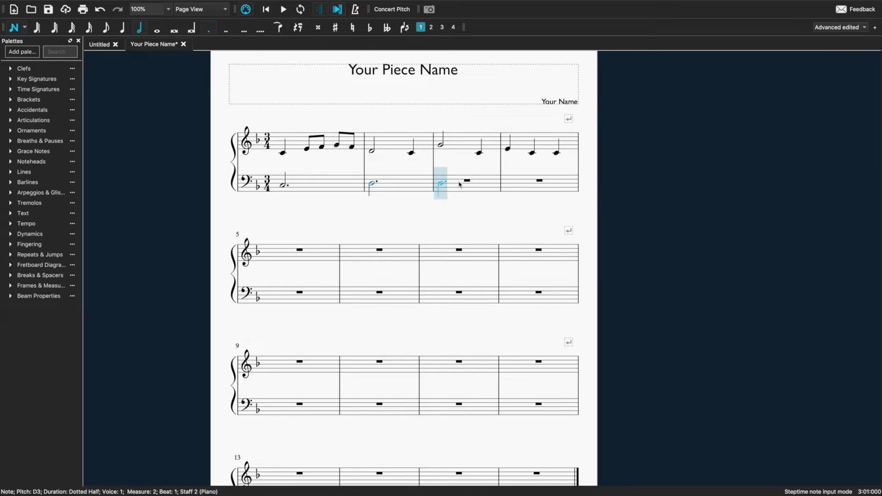
{"action": "left_click", "coordinate": [459, 179]}
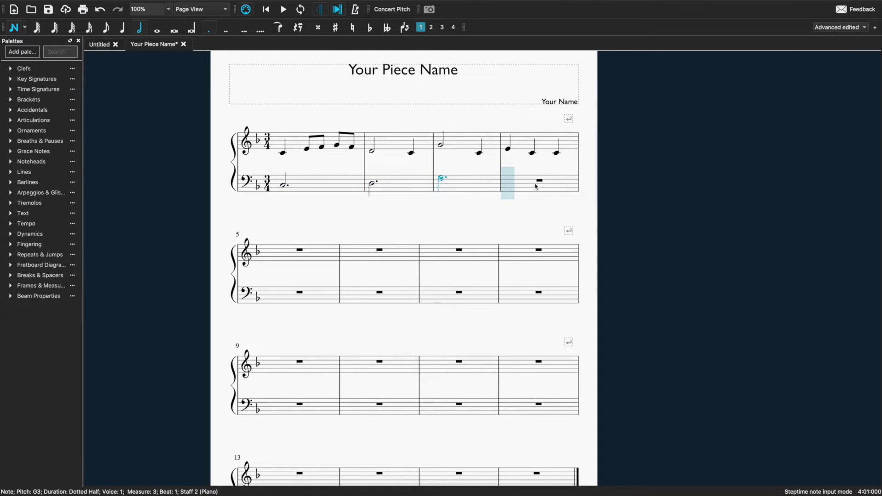
{"action": "left_click", "coordinate": [538, 186]}
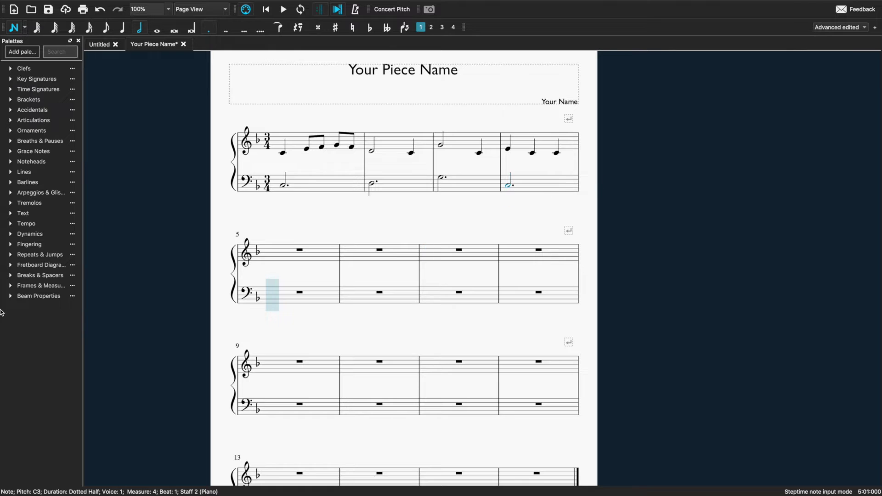
{"action": "left_click", "coordinate": [14, 28]}
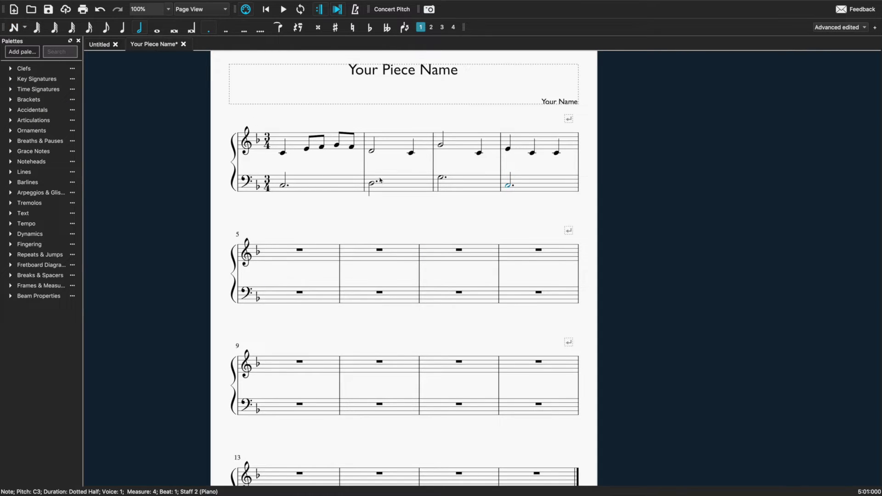
{"action": "left_click", "coordinate": [564, 189]}
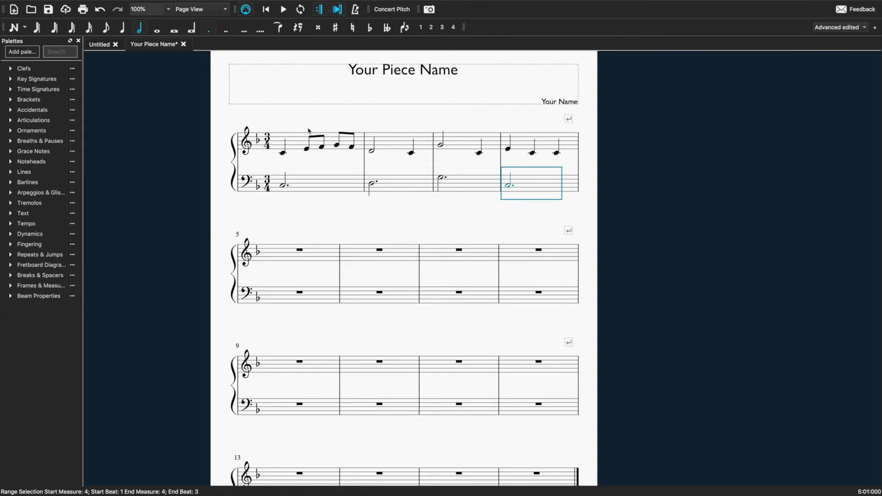
Step: Copy measures 1–4 of both staves
{"action": "left_click", "coordinate": [529, 214]}
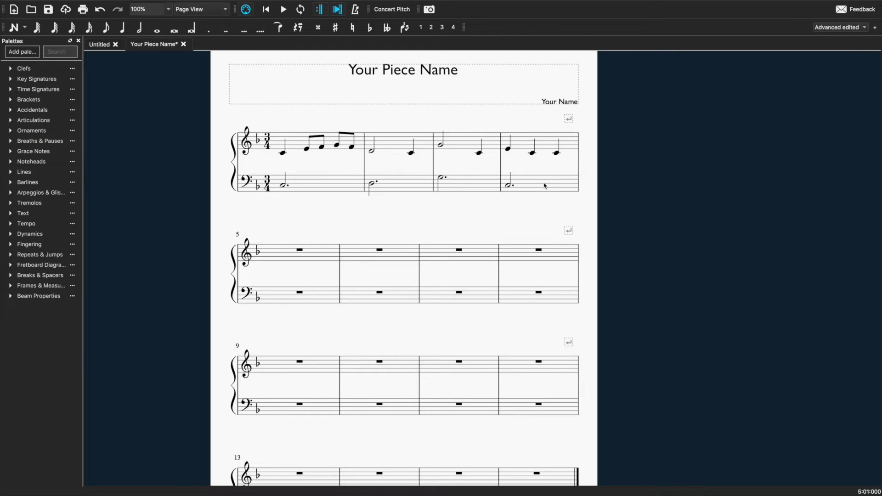
{"action": "scroll", "coordinate": [566, 185], "scroll_direction": "left", "scroll_amount": 1}
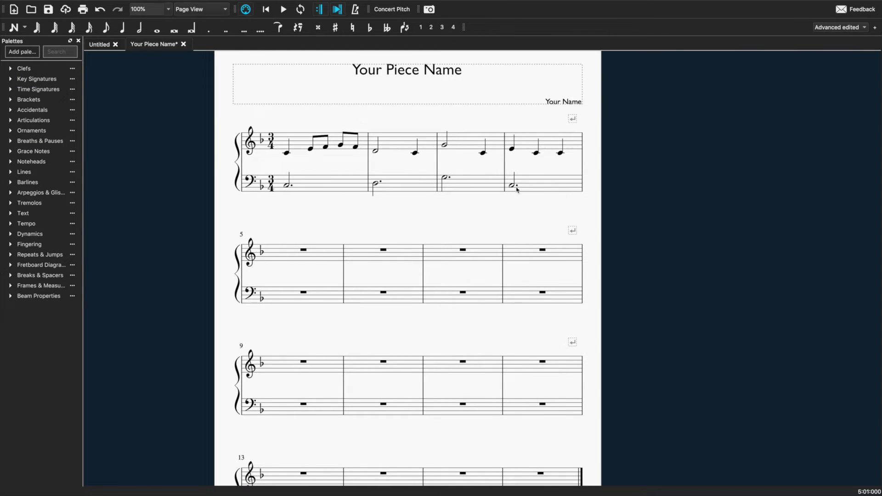
{"action": "left_click", "coordinate": [553, 183]}
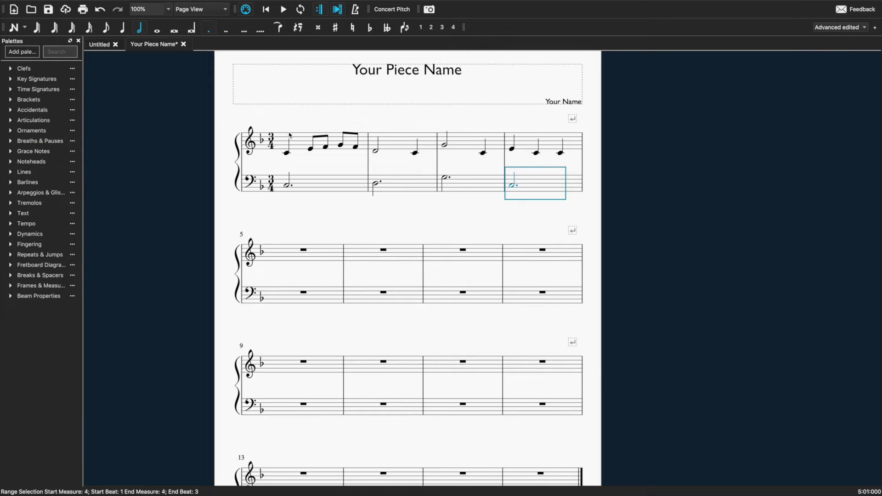
{"action": "left_click", "coordinate": [298, 141], "text": "shift"}
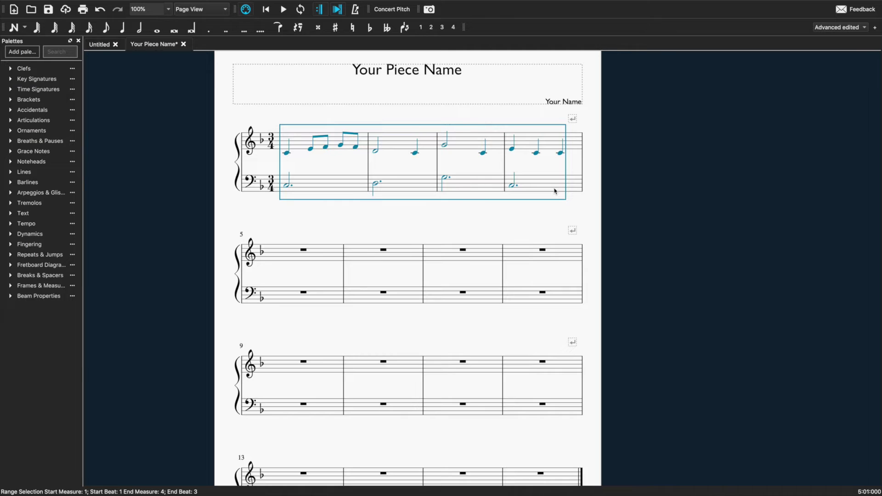
{"action": "left_click", "coordinate": [87, 5]}
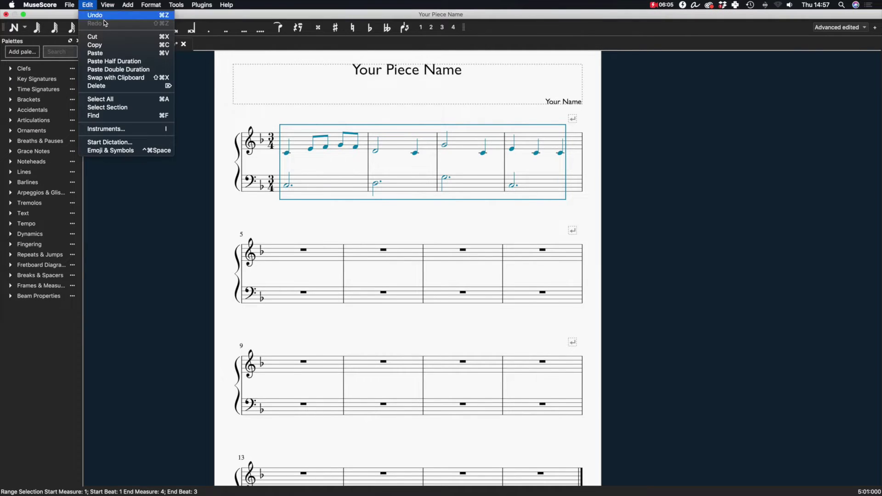
{"action": "left_click", "coordinate": [119, 46]}
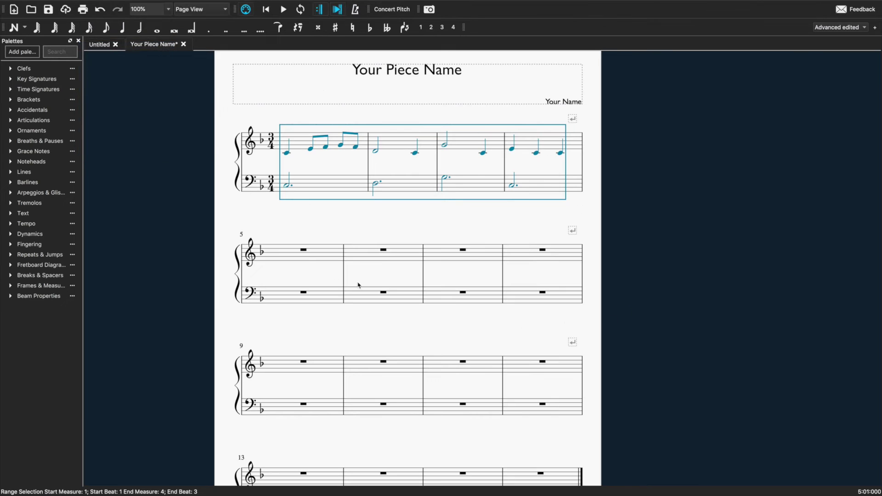
Step: Paste the copied measures into measures 5–8
{"action": "left_click", "coordinate": [297, 253]}
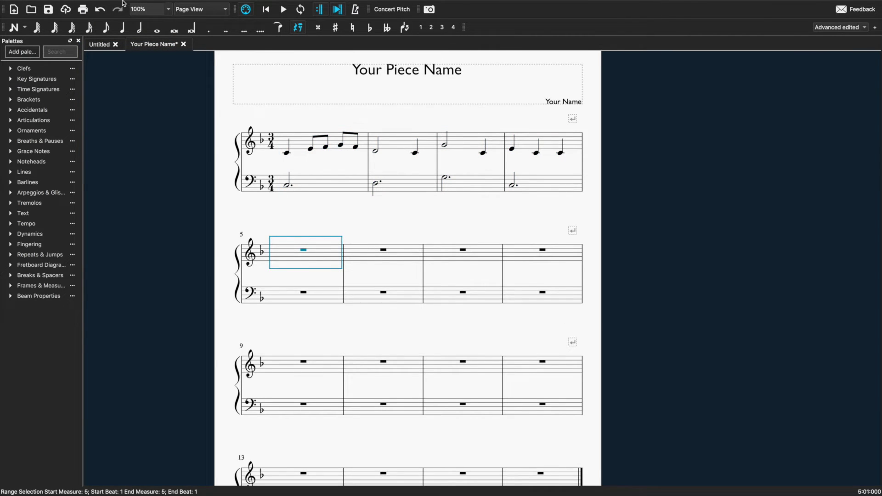
{"action": "mouse_move", "coordinate": [124, 3]}
{"action": "left_click", "coordinate": [88, 5]}
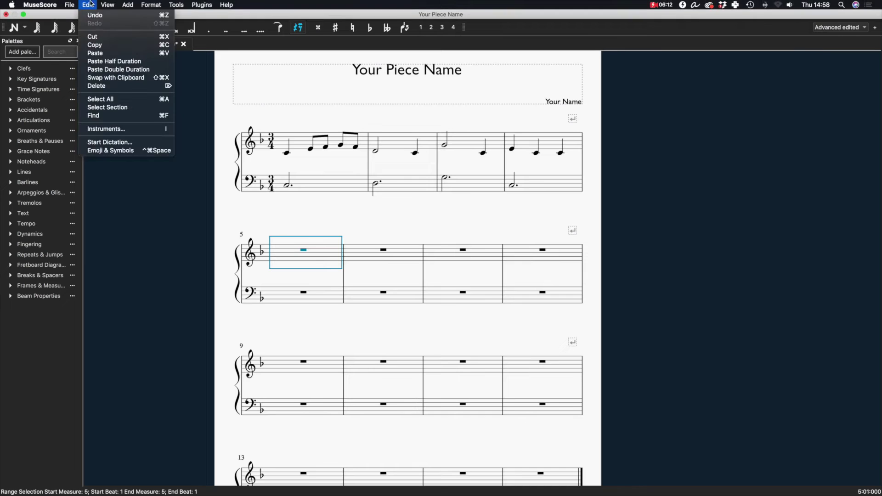
{"action": "left_click", "coordinate": [96, 53]}
Step: Paste the copied measures again into measures 13–16
{"action": "left_click", "coordinate": [631, 279]}
{"action": "scroll", "coordinate": [630, 279], "scroll_direction": "down", "scroll_amount": 5}
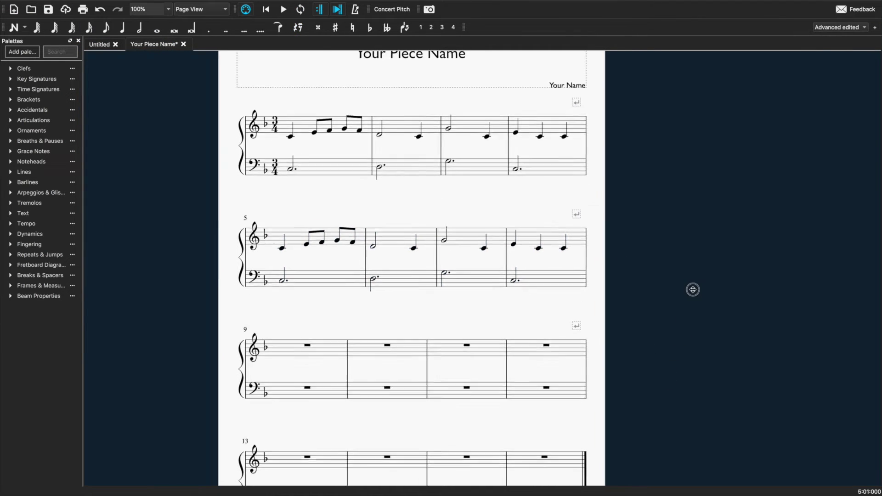
{"action": "left_click", "coordinate": [354, 369]}
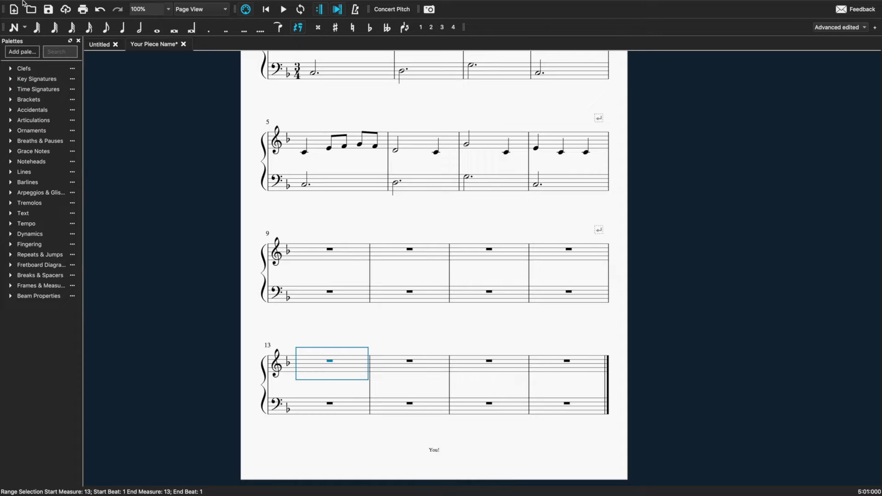
{"action": "left_click", "coordinate": [88, 4]}
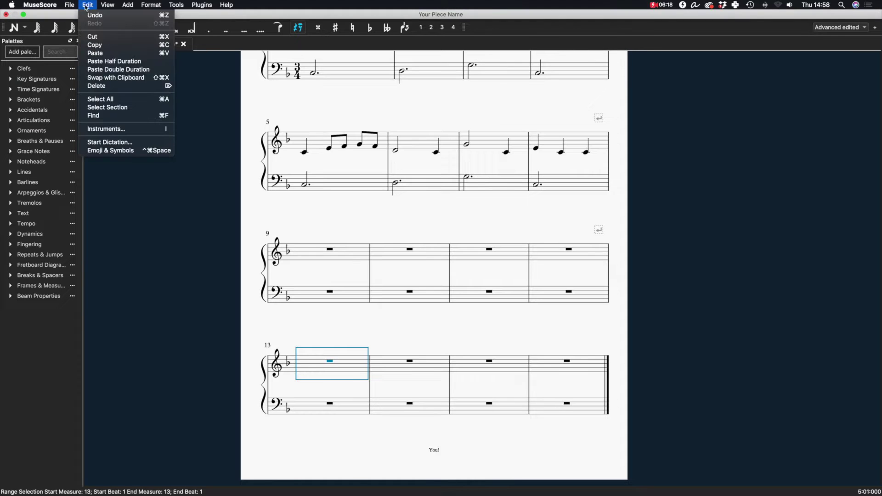
{"action": "left_click", "coordinate": [119, 55]}
{"action": "key", "text": "Escape"}
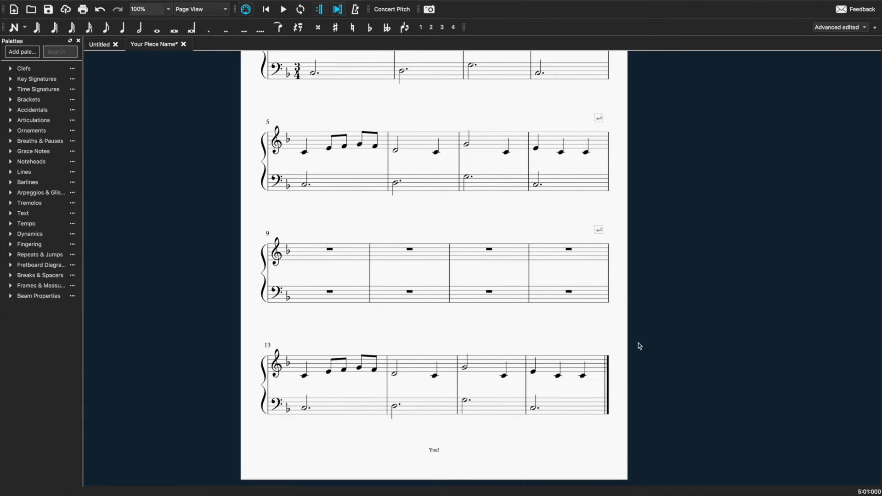
{"action": "scroll", "coordinate": [644, 352], "scroll_direction": "up", "scroll_amount": 5}
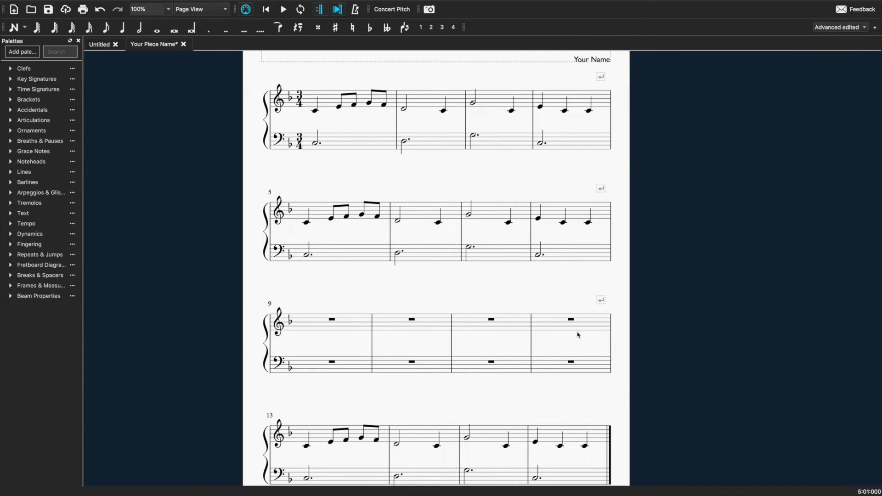
Step: Enter the treble melody for measures 9–12, starting with a quarter G
{"action": "key", "text": "n"}
{"action": "left_click", "coordinate": [309, 327]}
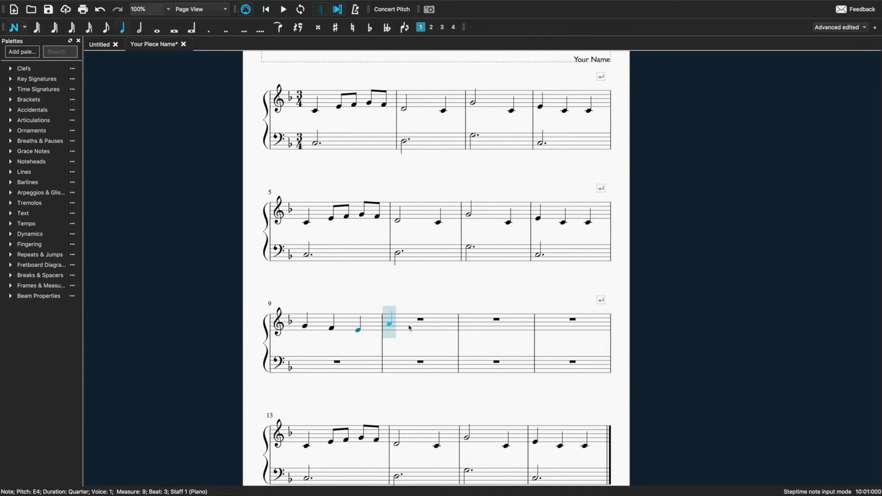
{"action": "key", "text": "4"}
{"action": "key", "text": "g"}
{"action": "key", "text": "f"}
{"action": "key", "text": "e"}
{"action": "key", "text": "d"}
{"action": "key", "text": "g"}
{"action": "key", "text": "f"}
{"action": "key", "text": "e"}
{"action": "key", "text": "d"}
{"action": "key", "text": "5"}
{"action": "key", "text": "c"}
{"action": "key", "text": "c"}
{"action": "key", "text": "g"}
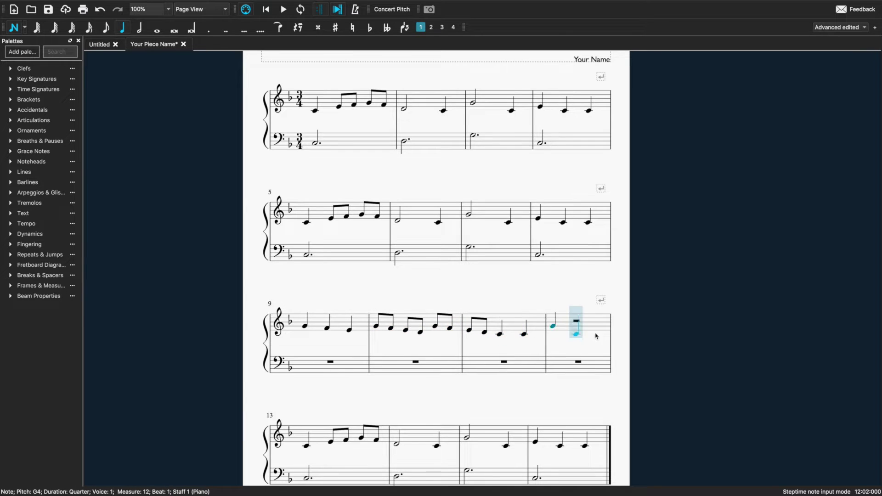
{"action": "key", "text": "f"}
{"action": "key", "text": "f"}
Step: Enter bass measures 9–12: dotted half G, quarter notes, closing dotted half G, then exit note input
{"action": "key", "text": "6"}
{"action": "key", "text": "."}
{"action": "left_click", "coordinate": [146, 294]}
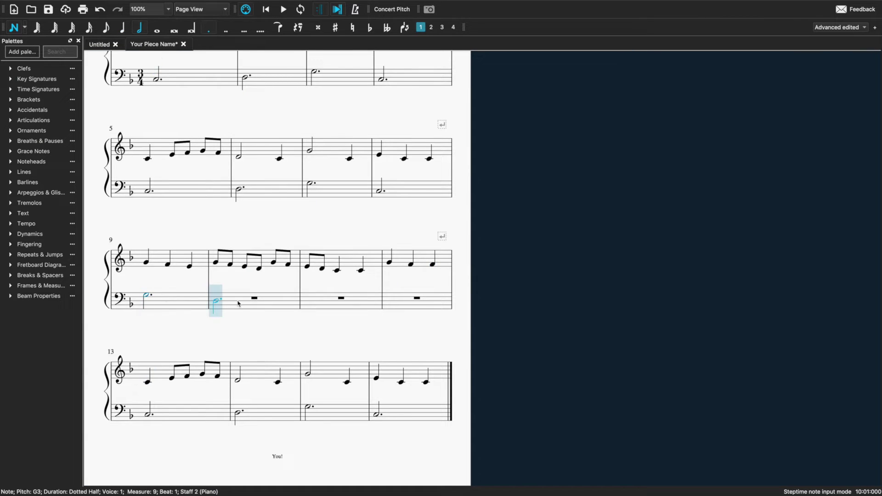
{"action": "key", "text": "5"}
{"action": "key", "text": "e"}
{"action": "key", "text": "g"}
{"action": "key", "text": "e"}
{"action": "key", "text": "g"}
{"action": "key", "text": "e"}
{"action": "key", "text": "c"}
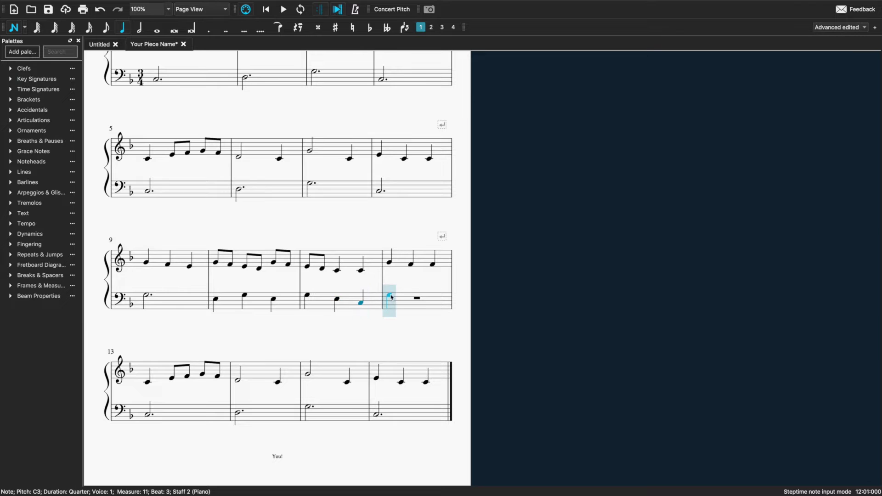
{"action": "key", "text": "6"}
{"action": "key", "text": "."}
{"action": "key", "text": "g"}
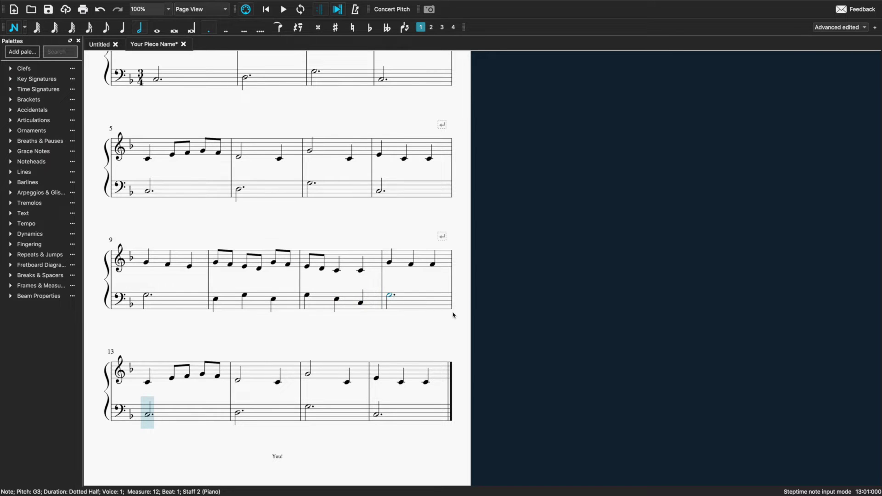
{"action": "key", "text": "Escape"}
{"action": "scroll", "coordinate": [403, 240], "scroll_direction": "left", "scroll_amount": 5}
{"action": "scroll", "coordinate": [403, 240], "scroll_direction": "up", "scroll_amount": 3}
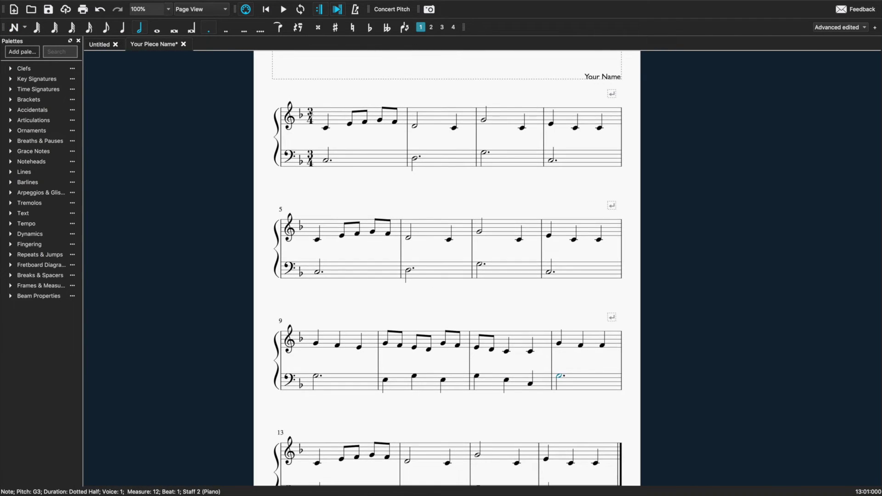
{"action": "left_click", "coordinate": [325, 129]}
{"action": "scroll", "coordinate": [420, 191], "scroll_direction": "up", "scroll_amount": 2}
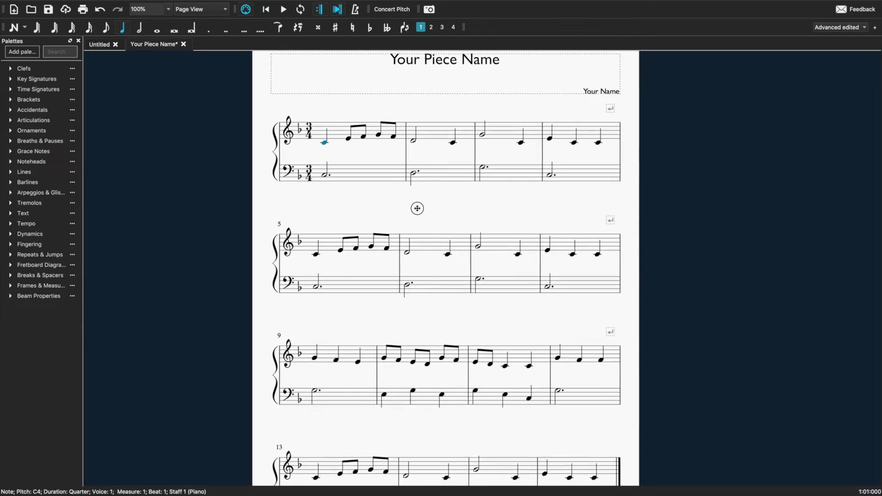
{"action": "scroll", "coordinate": [332, 178], "scroll_direction": "left", "scroll_amount": 1}
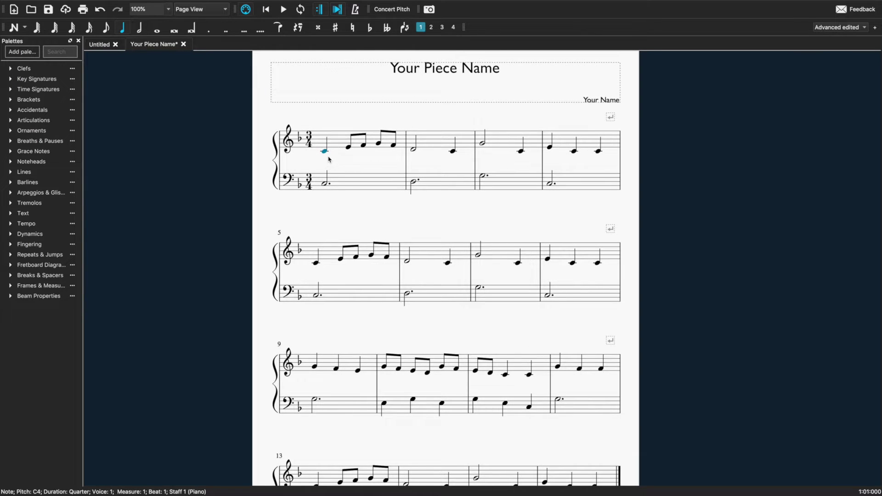
{"action": "scroll", "coordinate": [329, 160], "scroll_direction": "up", "scroll_amount": 1}
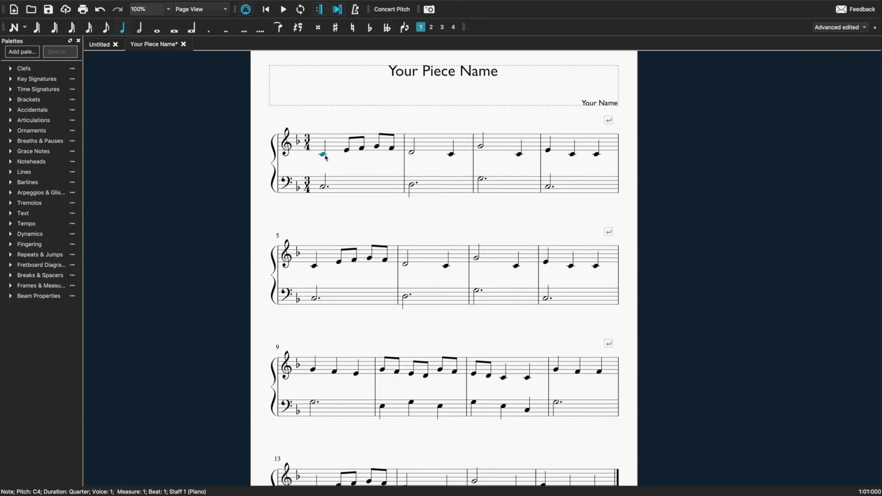
{"action": "key", "text": "space"}
{"action": "key", "text": "XF86AudioRaiseVolume"}
{"action": "key", "text": "XF86AudioRaiseVolume"}
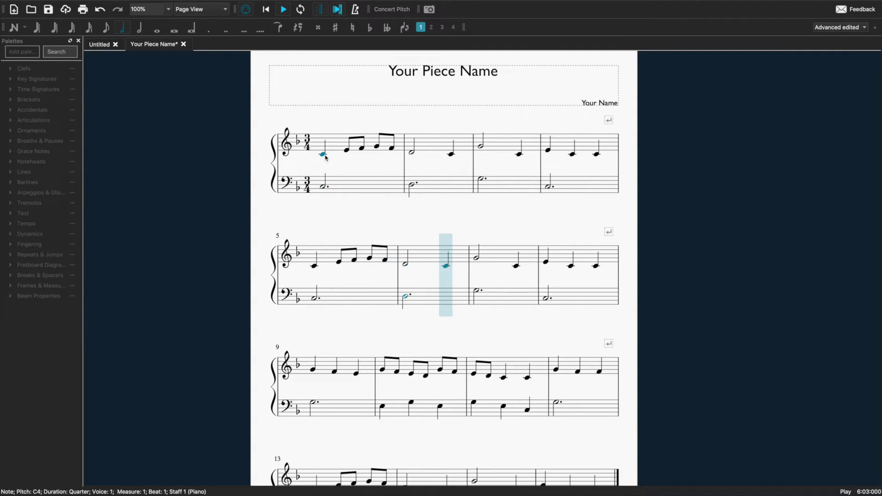
{"action": "key", "text": "space"}
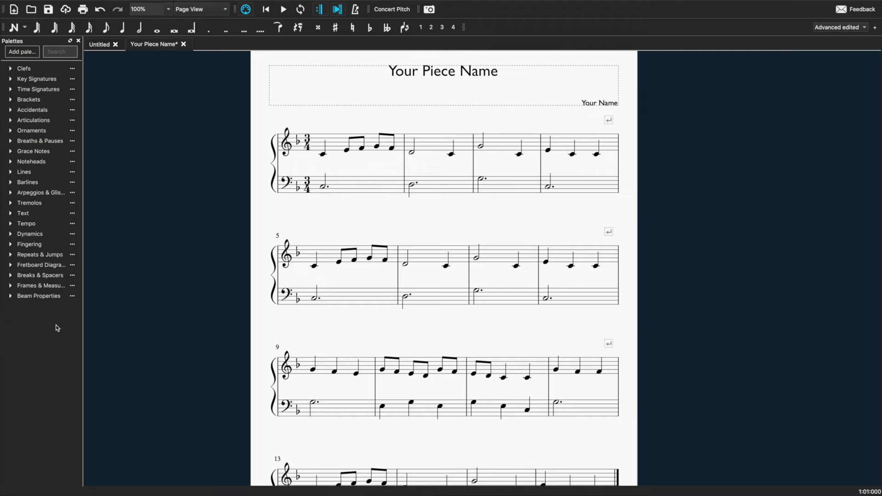
Step: From the Articulations palette, place a fermata above measure 16's last treble note, redoing a misplaced first attempt
{"action": "left_click", "coordinate": [10, 120]}
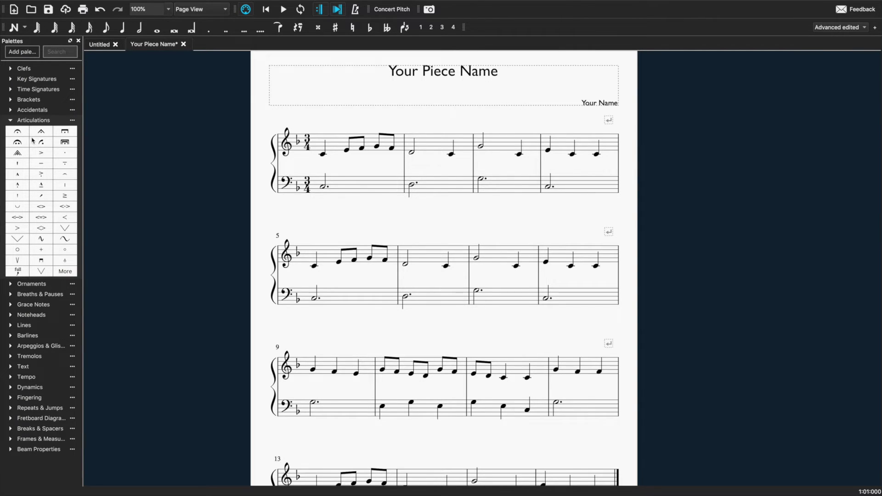
{"action": "scroll", "coordinate": [522, 205], "scroll_direction": "down", "scroll_amount": 2}
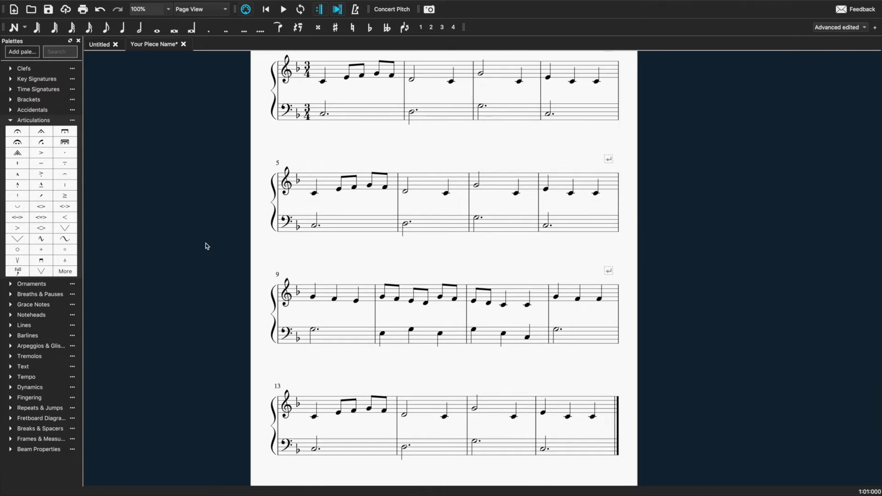
{"action": "left_click_drag", "start_coordinate": [18, 131], "coordinate": [595, 418]}
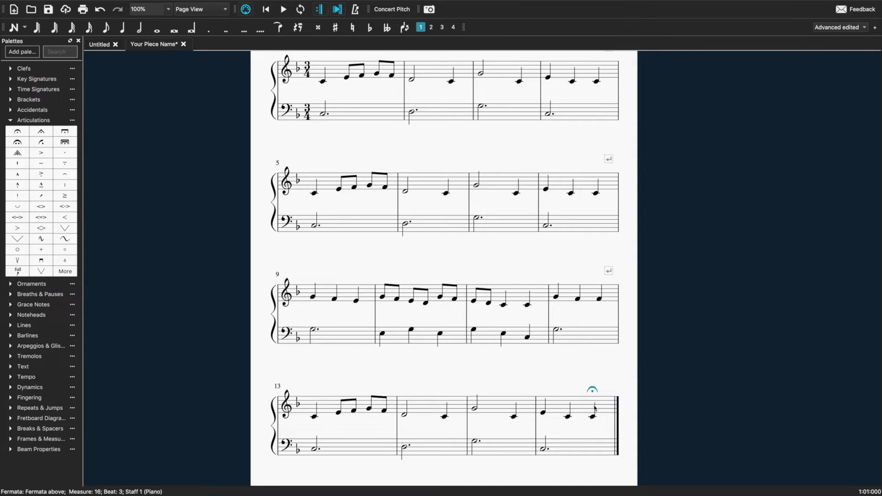
{"action": "key", "text": "ctrl+z"}
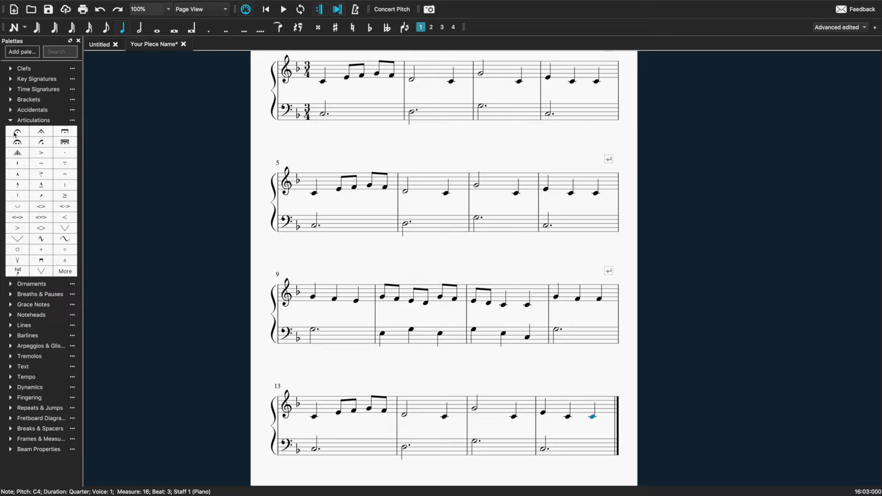
{"action": "left_click", "coordinate": [17, 133]}
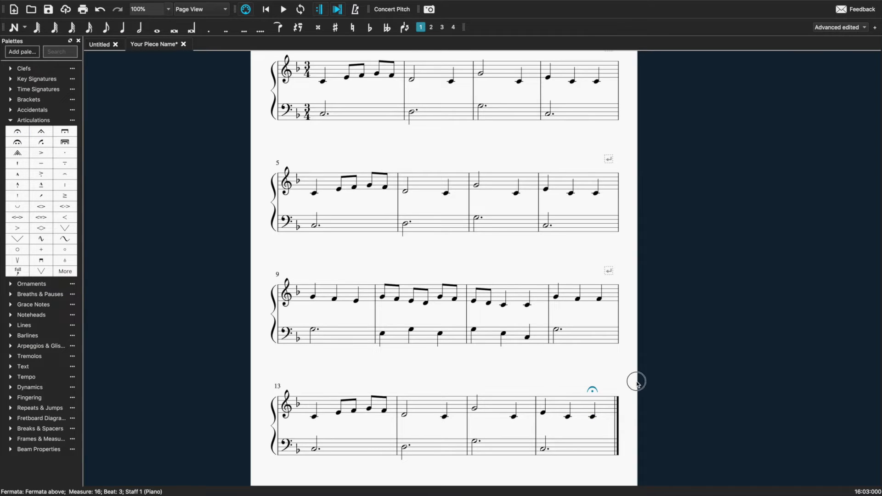
{"action": "key", "text": "Escape"}
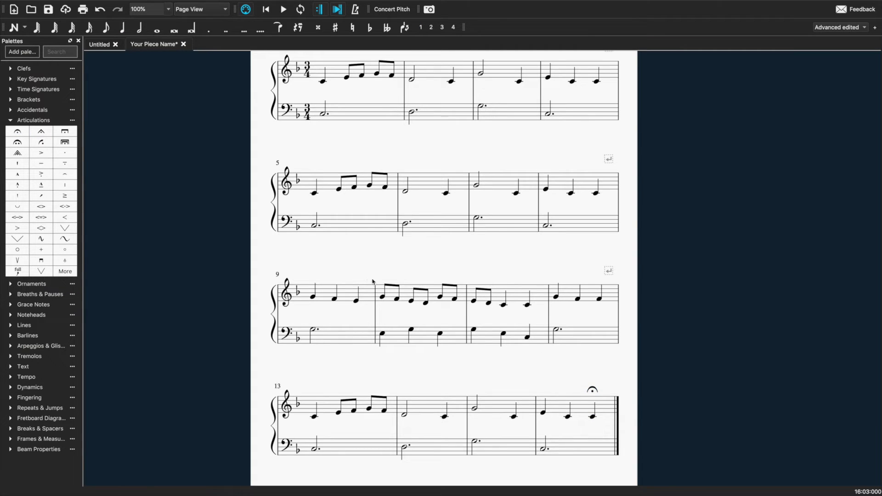
{"action": "left_click", "coordinate": [558, 299]}
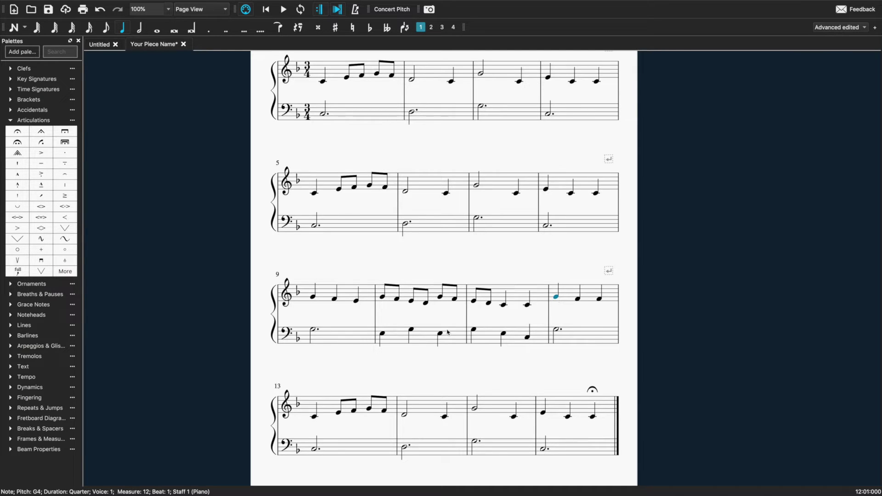
Step: Add a slur from measure 12's first note and staccato dots on its second and third notes
{"action": "left_click", "coordinate": [11, 325]}
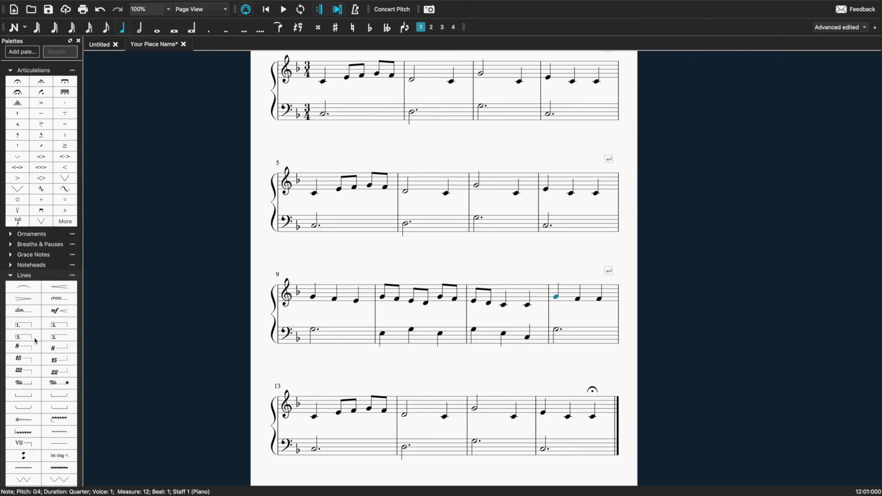
{"action": "left_click", "coordinate": [23, 274]}
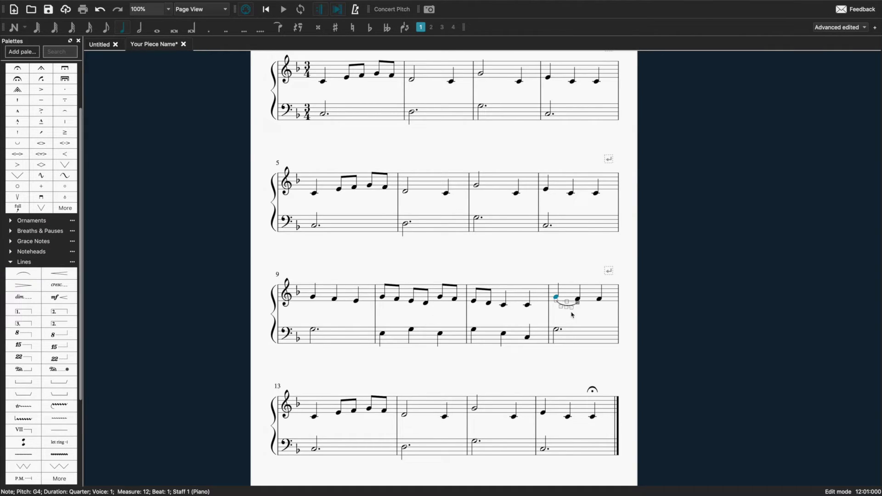
{"action": "left_click", "coordinate": [600, 311]}
{"action": "left_click", "coordinate": [577, 300]}
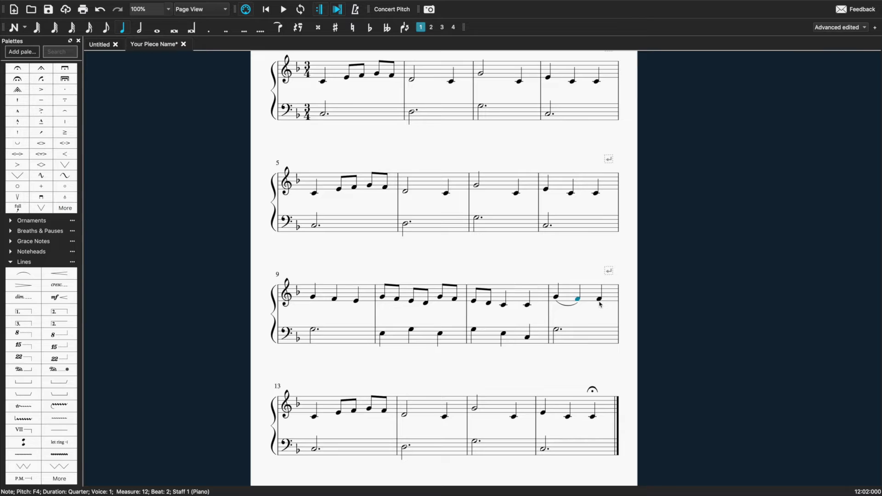
{"action": "left_click", "coordinate": [599, 300], "text": "shift"}
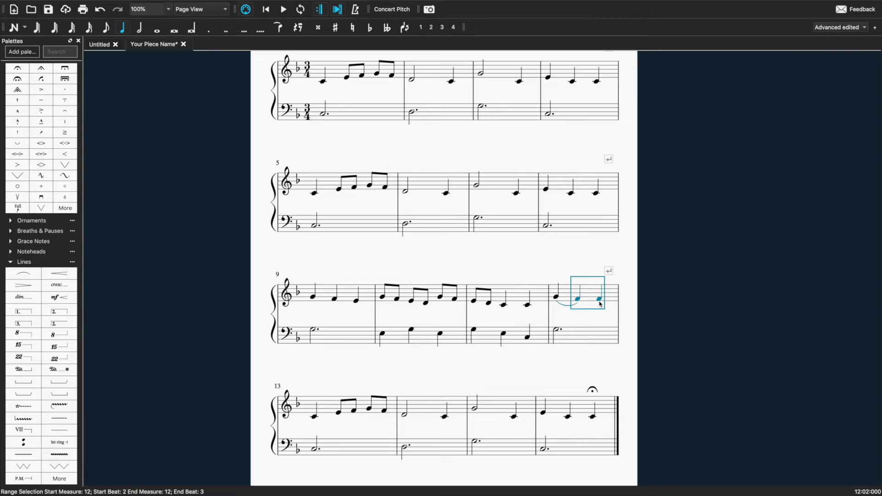
{"action": "left_click", "coordinate": [66, 95]}
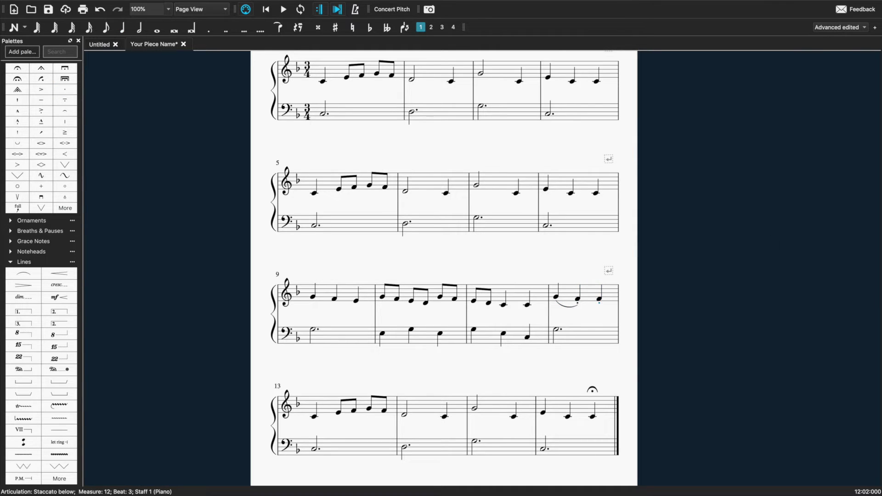
{"action": "left_click", "coordinate": [594, 325]}
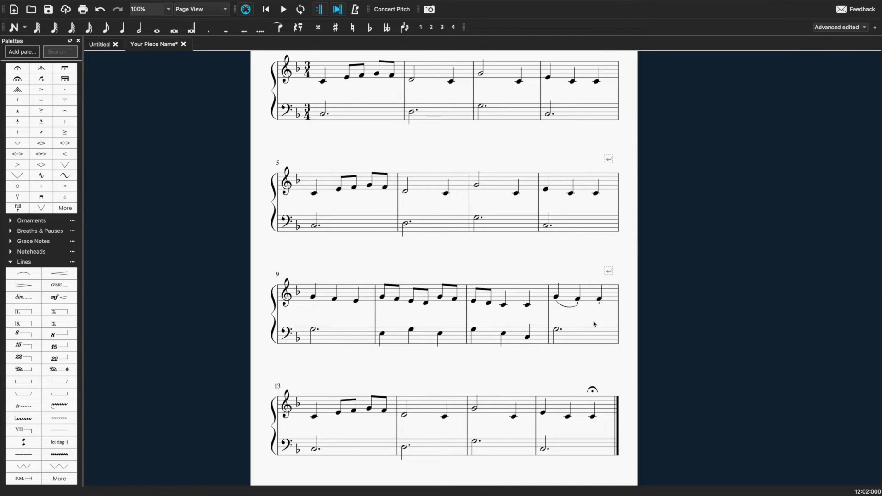
Step: Add slurs over measure 10's first four eighths, from measure 10 into 11, and across measure 9
{"action": "left_click", "coordinate": [382, 298]}
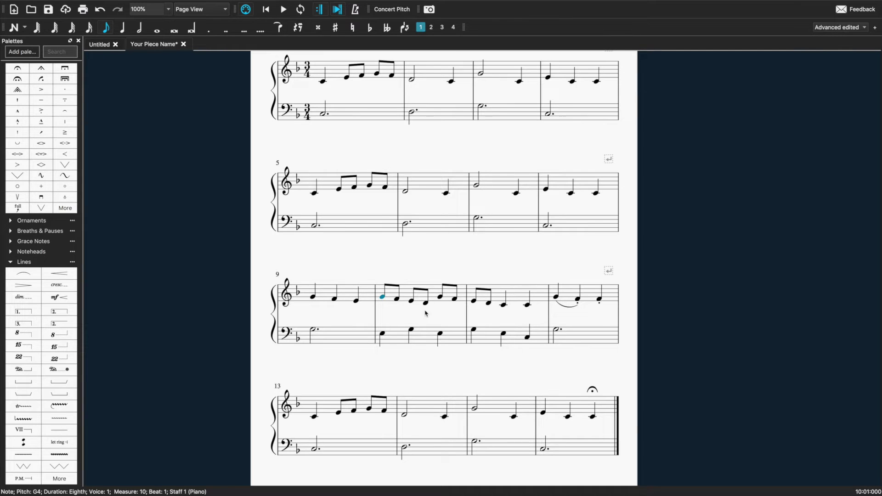
{"action": "key", "text": "shift+Right"}
{"action": "key", "text": "shift+Right"}
{"action": "key", "text": "shift+Right"}
{"action": "left_click", "coordinate": [27, 275]}
{"action": "key", "text": "Right"}
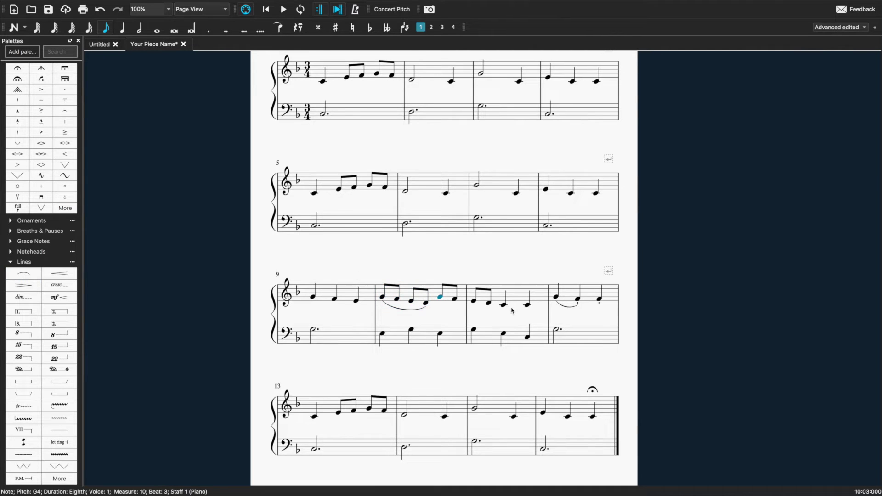
{"action": "key", "text": "shift+Right"}
{"action": "key", "text": "shift+Right"}
{"action": "key", "text": "shift+Right"}
{"action": "key", "text": "shift+Right"}
{"action": "left_click", "coordinate": [24, 274]}
{"action": "left_click", "coordinate": [313, 297]}
{"action": "left_click", "coordinate": [356, 300], "text": "shift"}
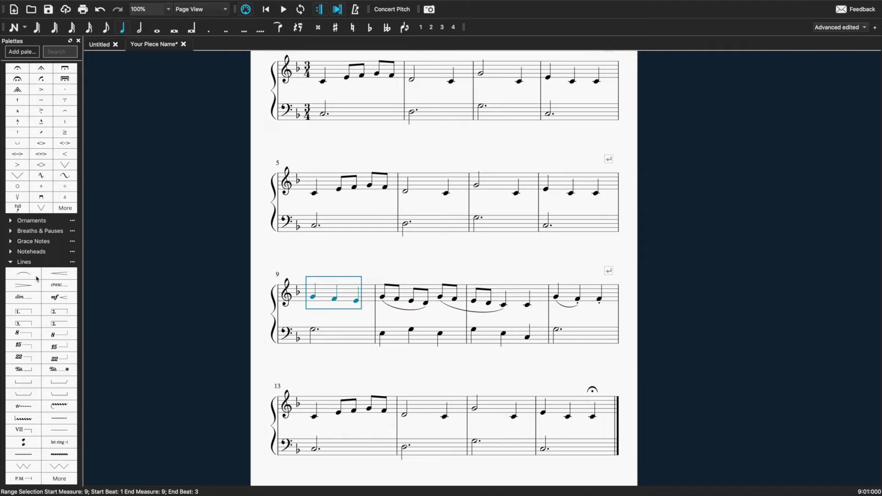
{"action": "left_click", "coordinate": [24, 274]}
{"action": "left_click", "coordinate": [541, 278]}
Step: Add staccato dots to the notes on beats 2–3 of measure 11
{"action": "left_click", "coordinate": [504, 305]}
{"action": "left_click", "coordinate": [528, 305]}
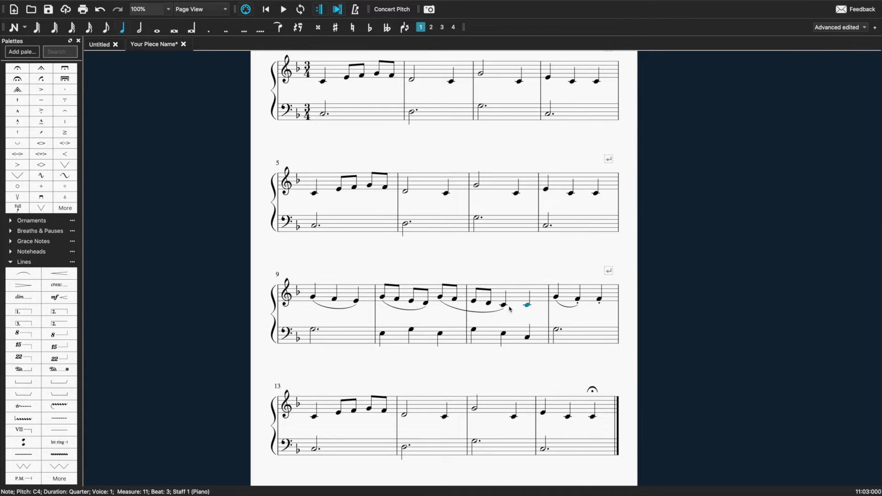
{"action": "left_click", "coordinate": [504, 305], "text": "shift"}
{"action": "left_click", "coordinate": [44, 82]}
Step: Add phrase slurs over measures 5–8, 1–4 and 13–16 in the treble
{"action": "scroll", "coordinate": [354, 284], "scroll_direction": "up", "scroll_amount": 4}
{"action": "scroll", "coordinate": [354, 284], "scroll_direction": "left", "scroll_amount": 2}
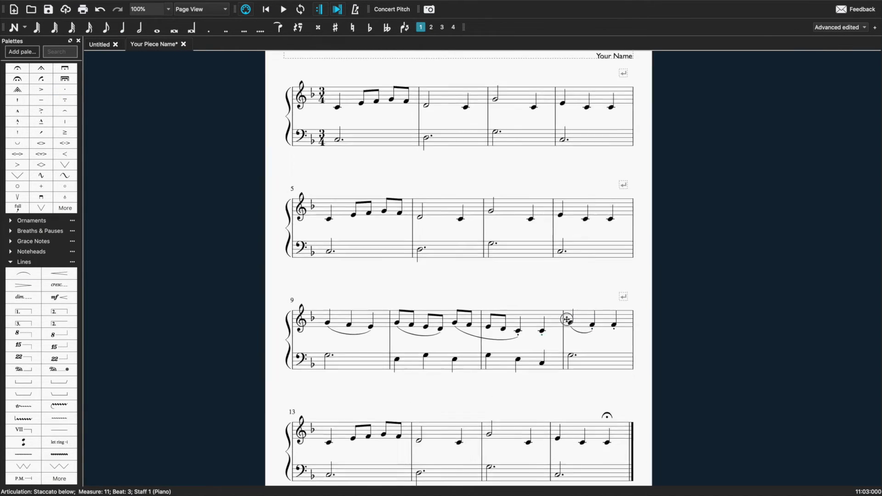
{"action": "left_click", "coordinate": [349, 274]}
{"action": "left_click", "coordinate": [630, 272], "text": "shift"}
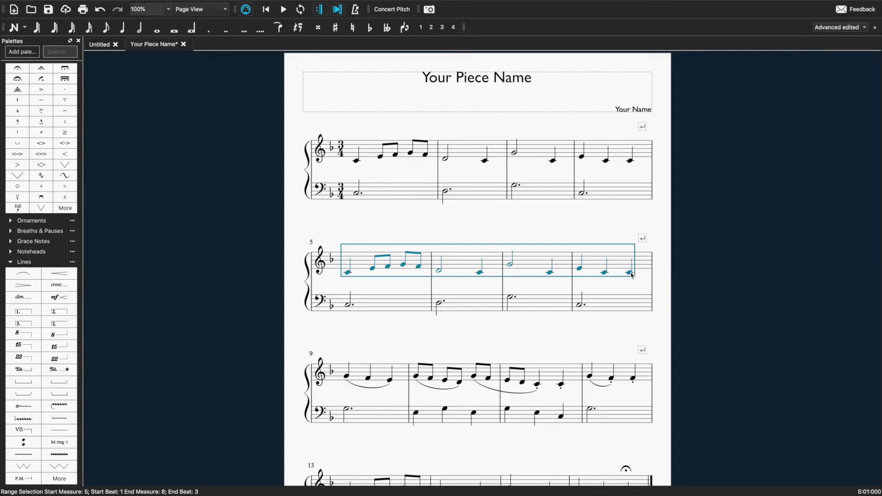
{"action": "left_click", "coordinate": [24, 274]}
{"action": "key", "text": "ctrl+Home"}
{"action": "left_click", "coordinate": [630, 163], "text": "shift"}
{"action": "left_click", "coordinate": [23, 274]}
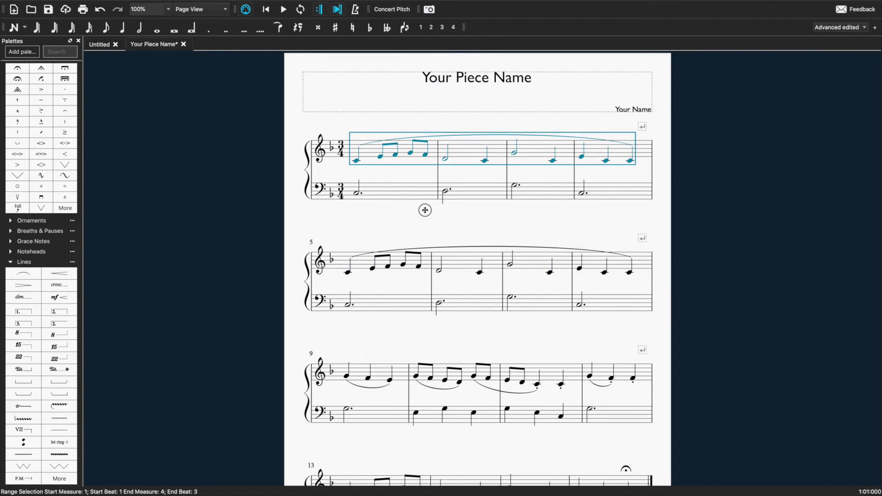
{"action": "scroll", "coordinate": [423, 209], "scroll_direction": "down", "scroll_amount": 5}
{"action": "scroll", "coordinate": [423, 209], "scroll_direction": "right", "scroll_amount": 2}
{"action": "left_click", "coordinate": [301, 272]}
{"action": "key", "text": "ctrl+shift+End"}
{"action": "left_click", "coordinate": [24, 274]}
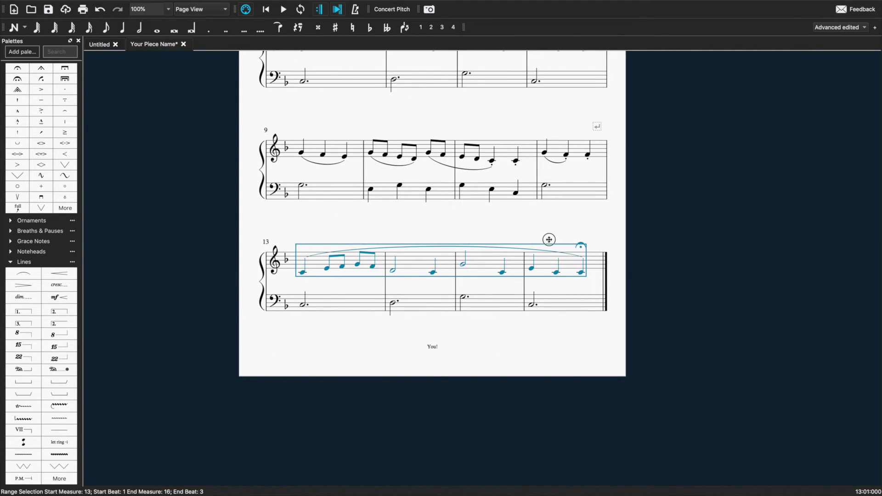
Step: Play the score back starting from measure 9's first note
{"action": "scroll", "coordinate": [550, 241], "scroll_direction": "up", "scroll_amount": 3}
{"action": "scroll", "coordinate": [550, 240], "scroll_direction": "left", "scroll_amount": 1}
{"action": "scroll", "coordinate": [532, 269], "scroll_direction": "left", "scroll_amount": 1}
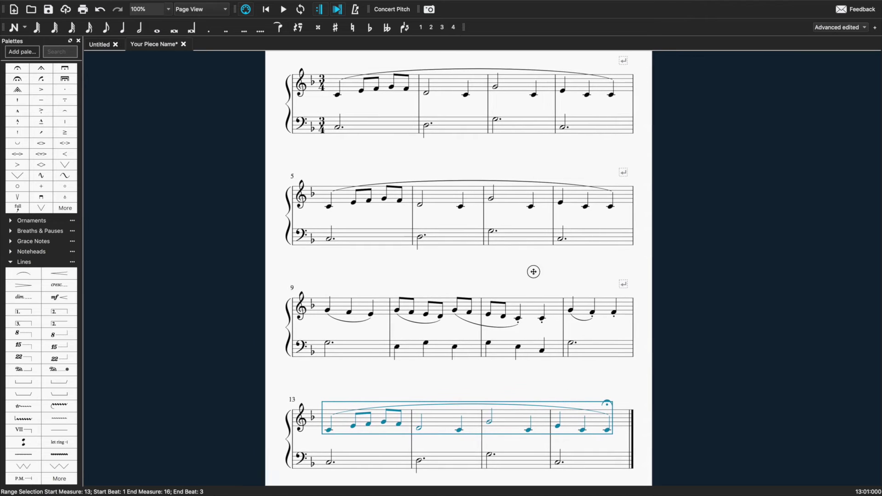
{"action": "left_click", "coordinate": [326, 311]}
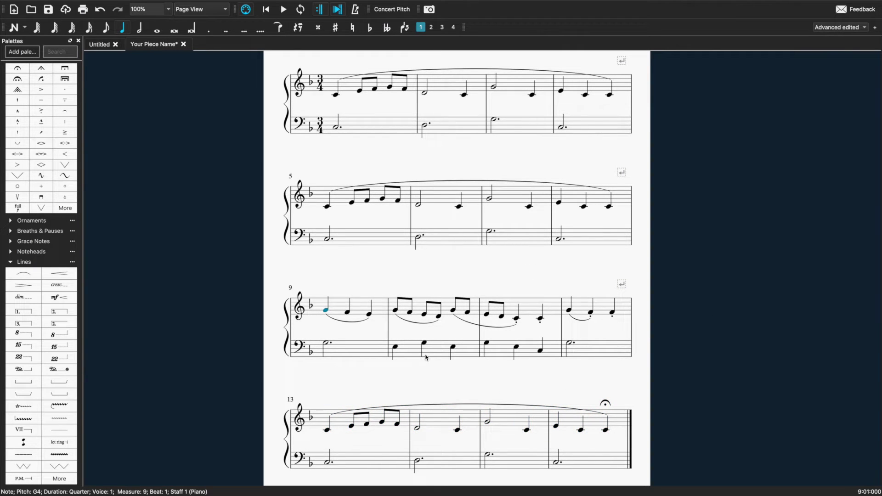
{"action": "key", "text": "space"}
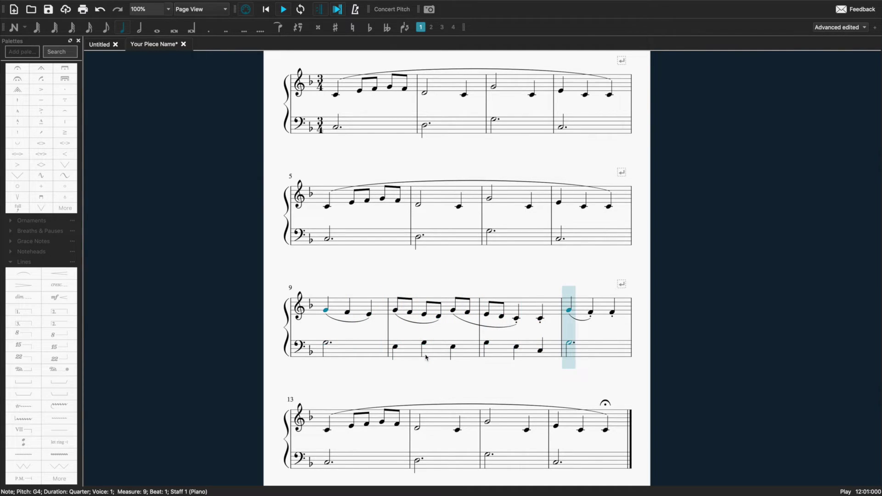
Step: Stop playback, collapse the Lines and Articulations palettes, and expand Dynamics
{"action": "key", "text": "space"}
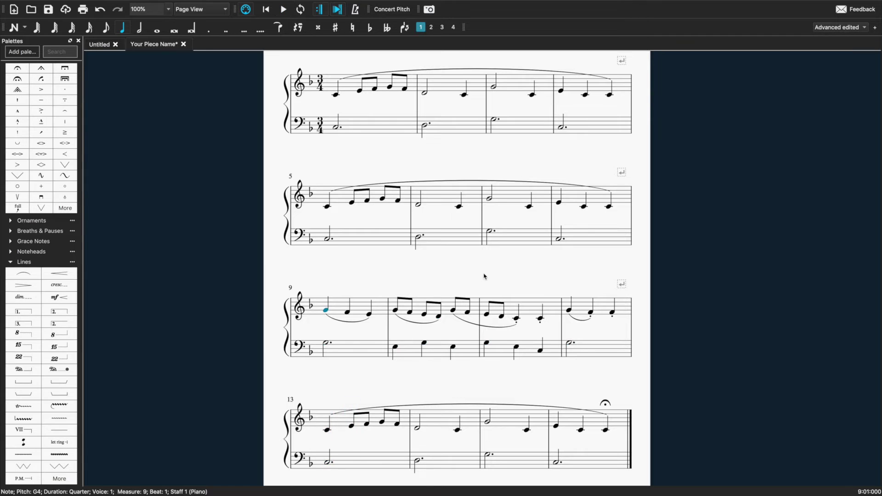
{"action": "left_click", "coordinate": [486, 268]}
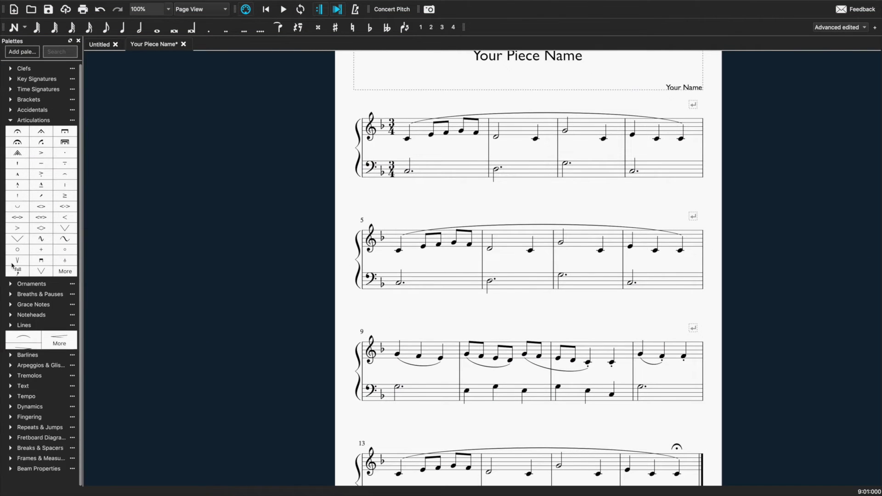
{"action": "left_click", "coordinate": [10, 325]}
{"action": "left_click", "coordinate": [10, 120]}
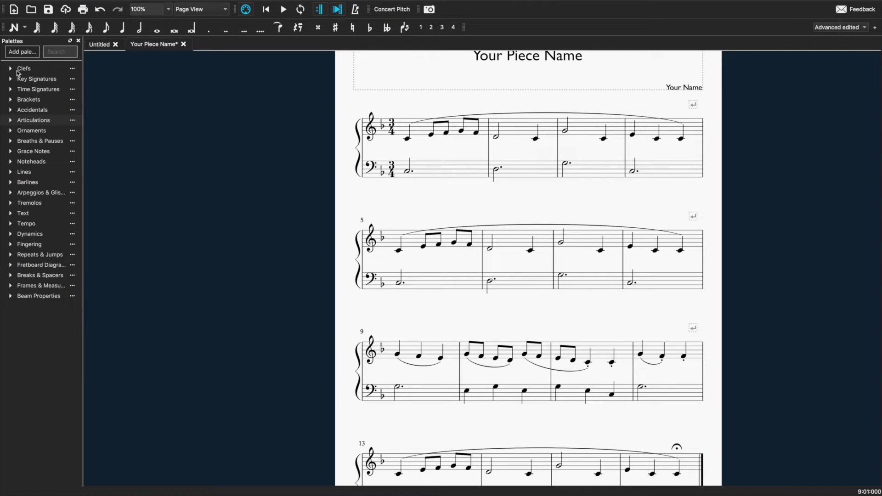
{"action": "left_click", "coordinate": [19, 235]}
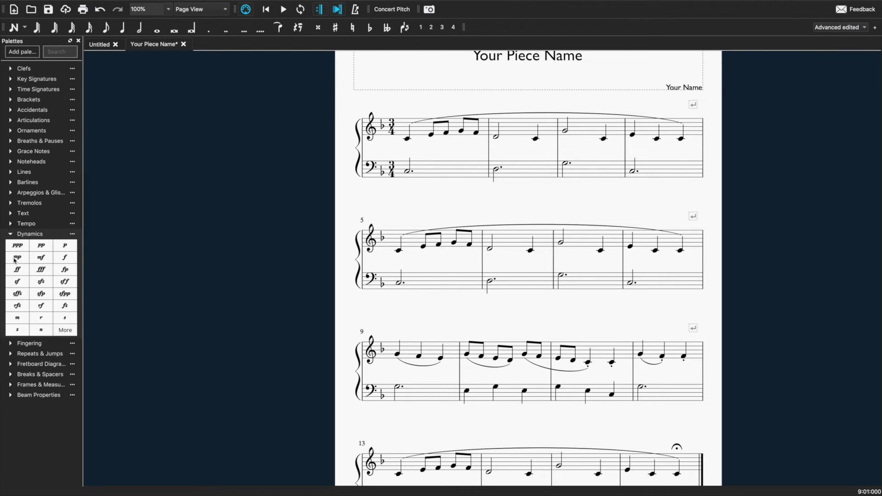
Step: Mark the first treble note of measure 1 with a piano (p) dynamic
{"action": "left_click_drag", "start_coordinate": [18, 262], "coordinate": [412, 138]}
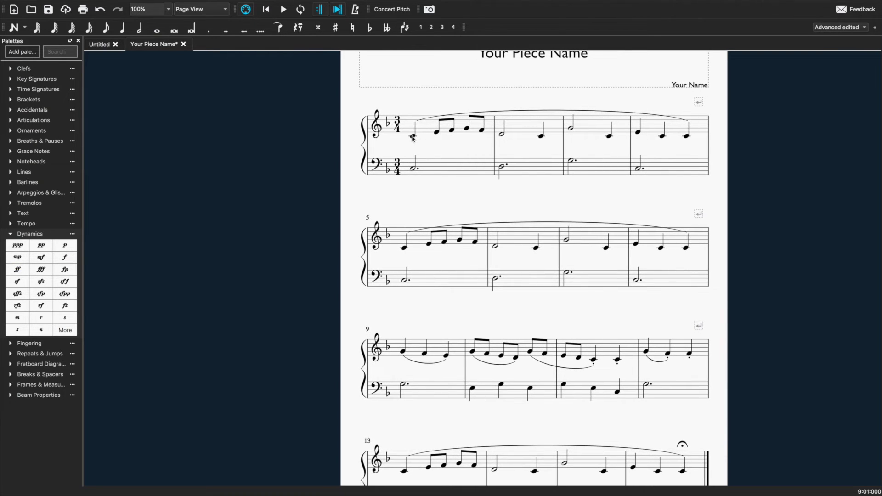
{"action": "left_click", "coordinate": [412, 137]}
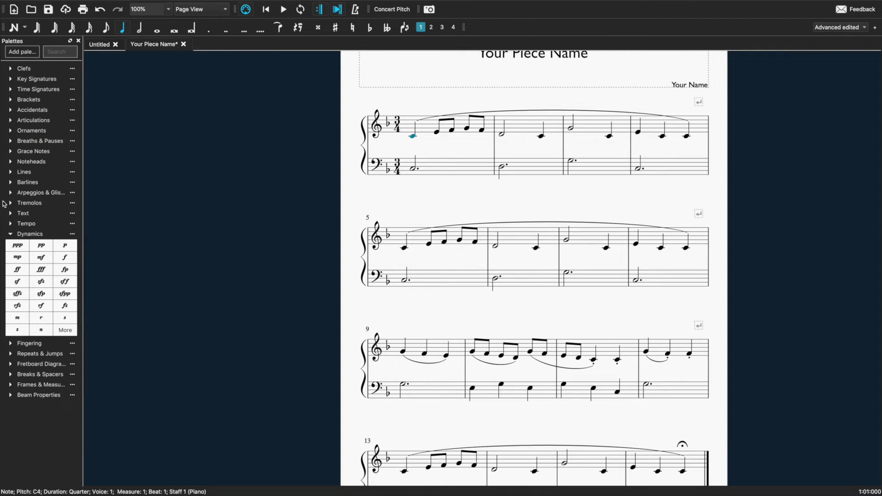
{"action": "left_click", "coordinate": [456, 202]}
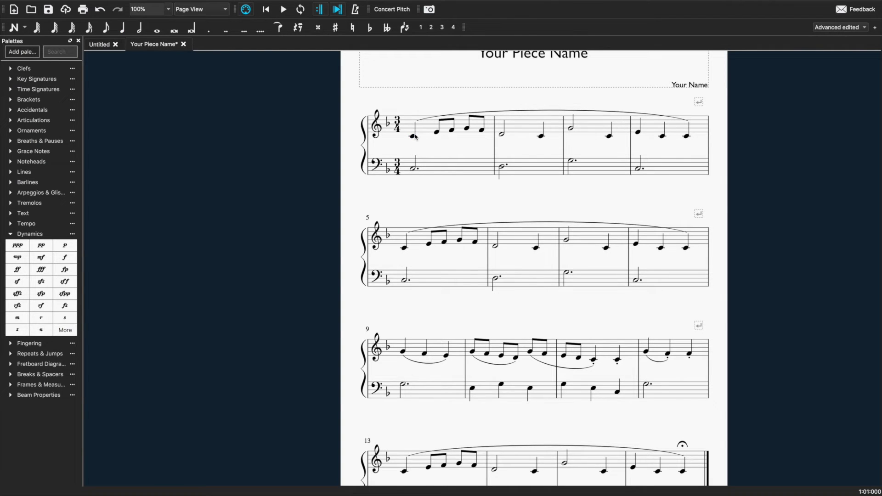
{"action": "left_click", "coordinate": [413, 169]}
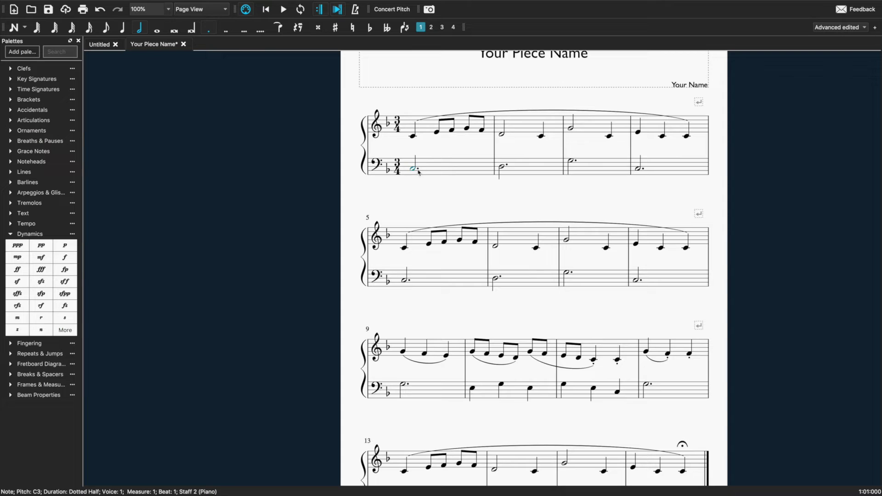
{"action": "left_click", "coordinate": [413, 137]}
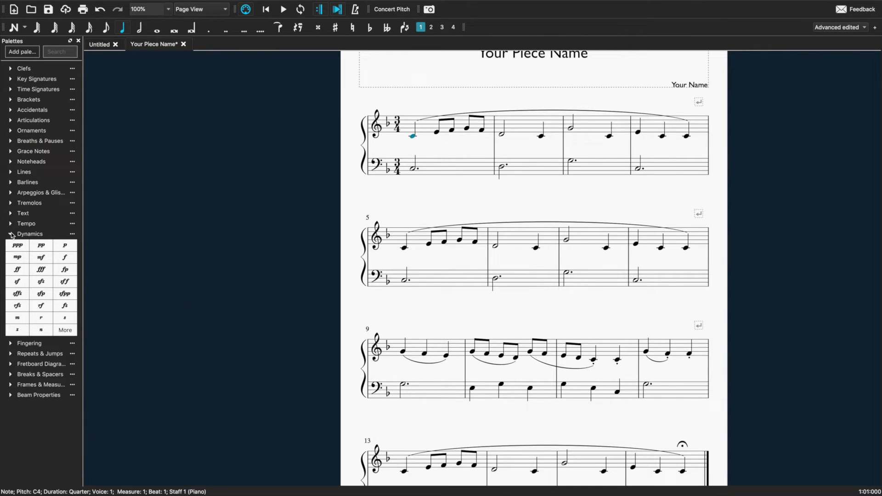
{"action": "left_click", "coordinate": [66, 248]}
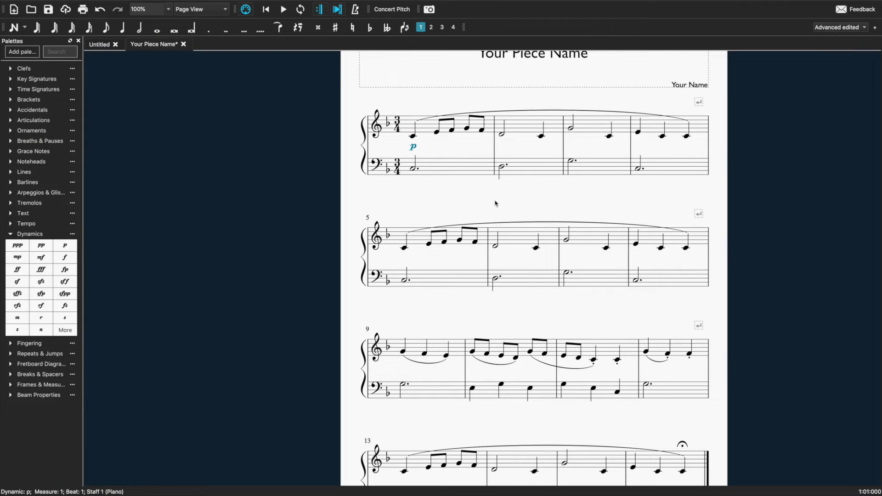
Step: Add a crescendo hairpin under measures 1–2 from the Lines palette
{"action": "left_click", "coordinate": [436, 133]}
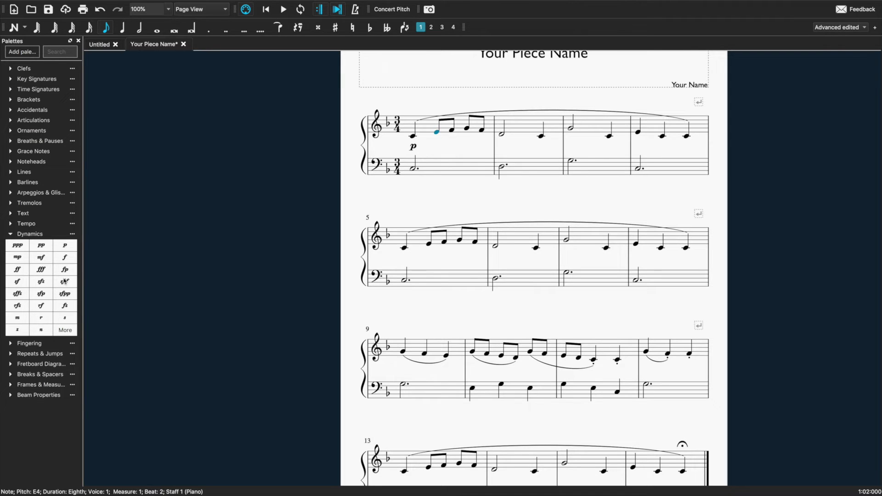
{"action": "left_click", "coordinate": [10, 172]}
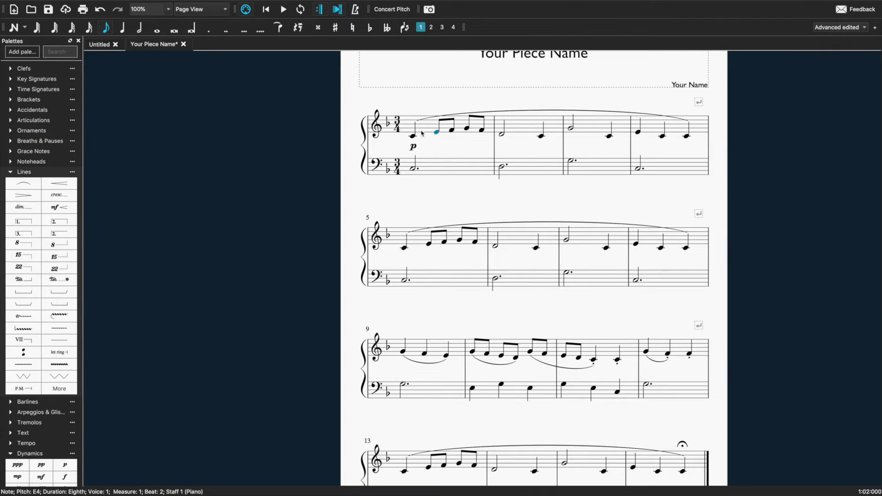
{"action": "left_click", "coordinate": [543, 137], "text": "shift"}
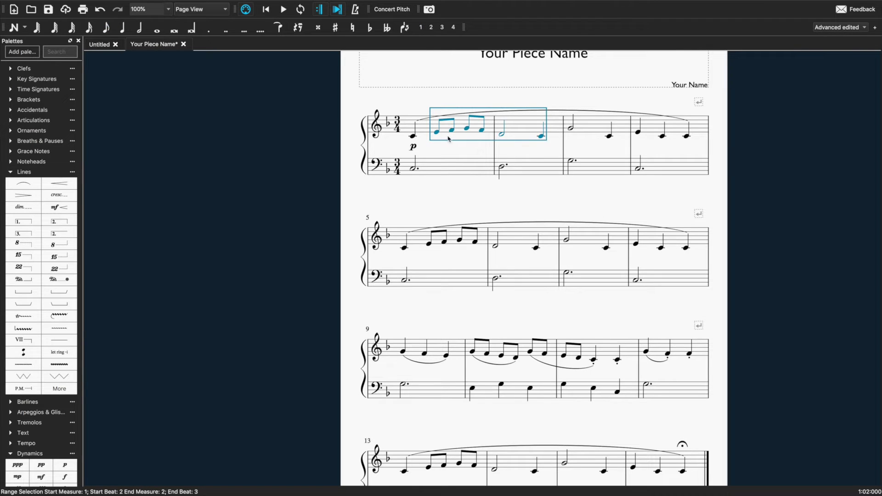
{"action": "left_click", "coordinate": [68, 186]}
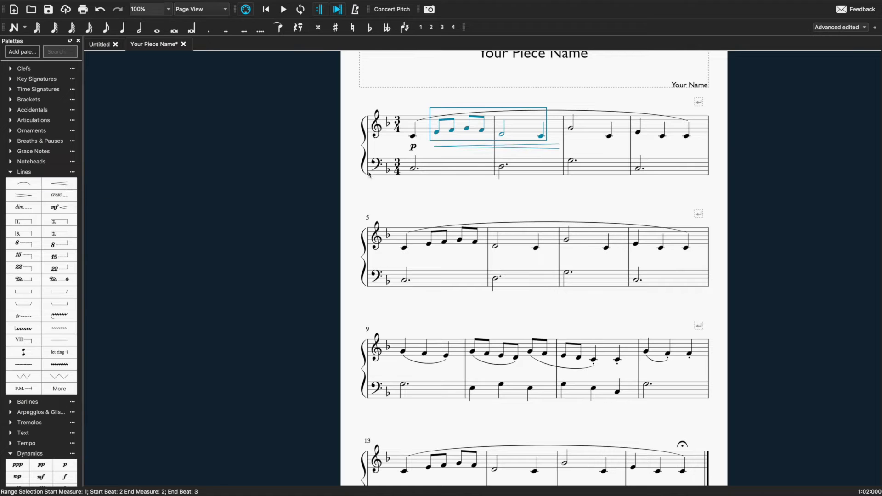
{"action": "key", "text": "Escape"}
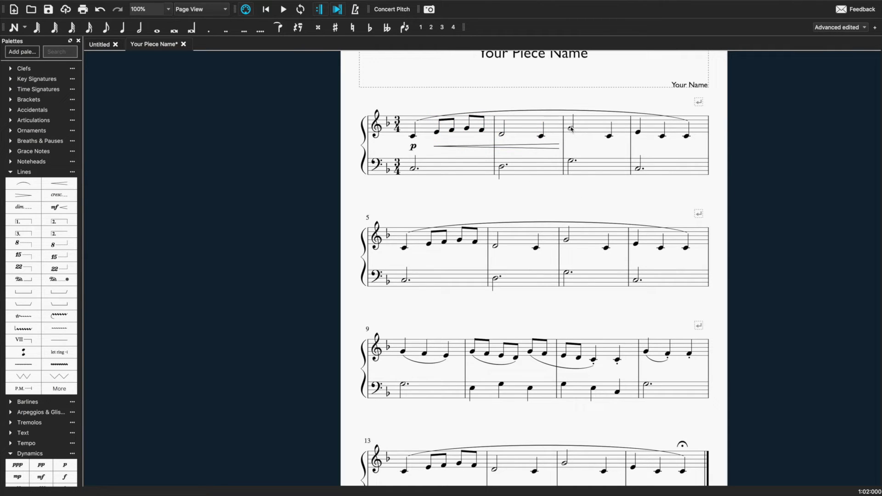
Step: Add a diminuendo hairpin under measures 3–4, then collapse the Lines palette
{"action": "left_click", "coordinate": [609, 136]}
{"action": "left_click", "coordinate": [686, 136], "text": "shift"}
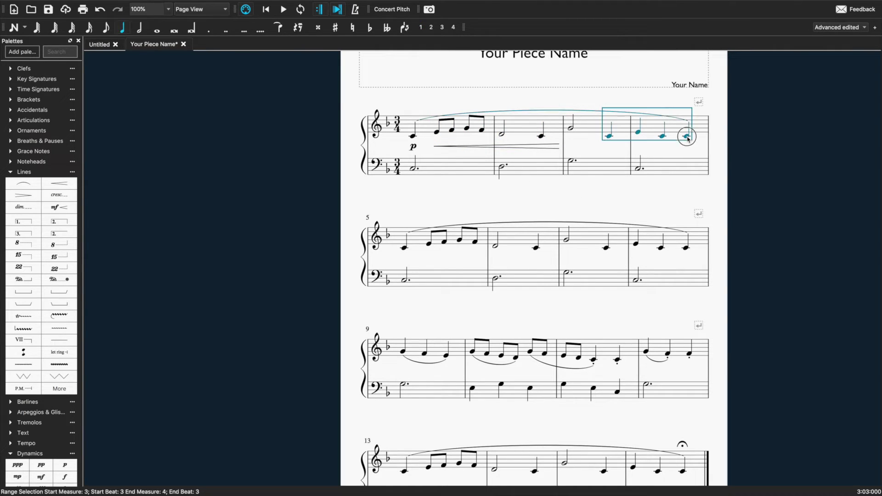
{"action": "left_click", "coordinate": [29, 196]}
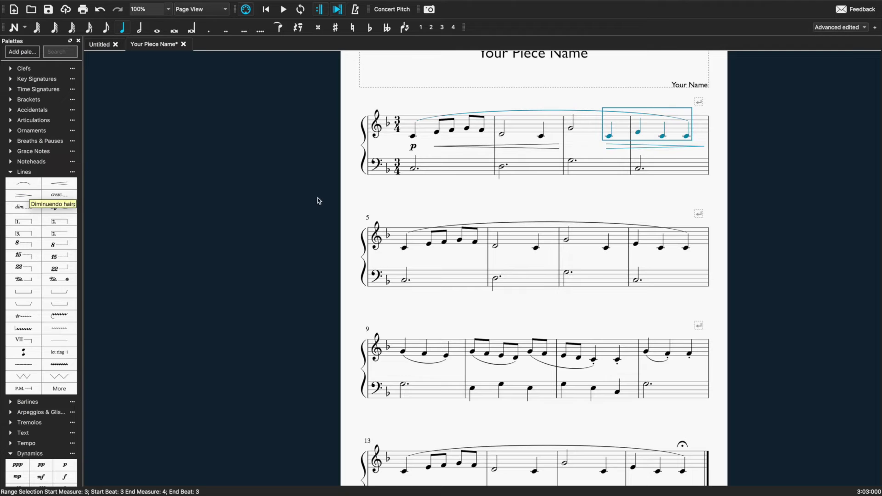
{"action": "left_click", "coordinate": [674, 199]}
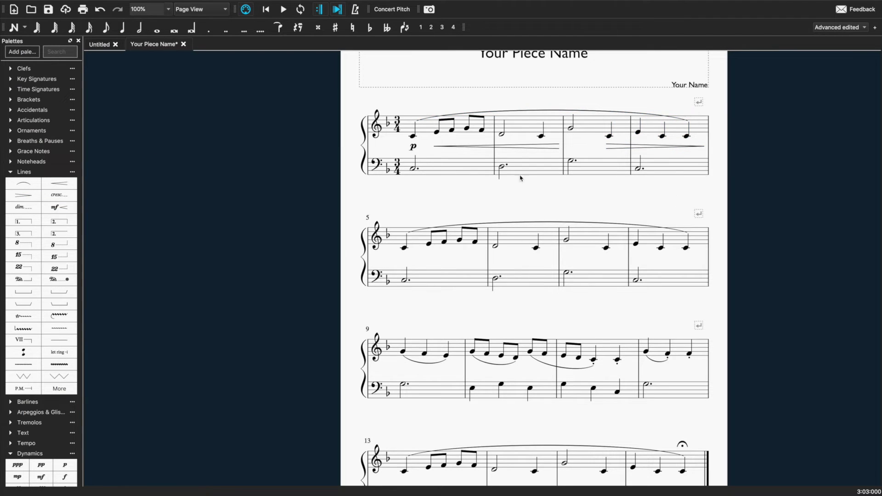
{"action": "left_click", "coordinate": [569, 127]}
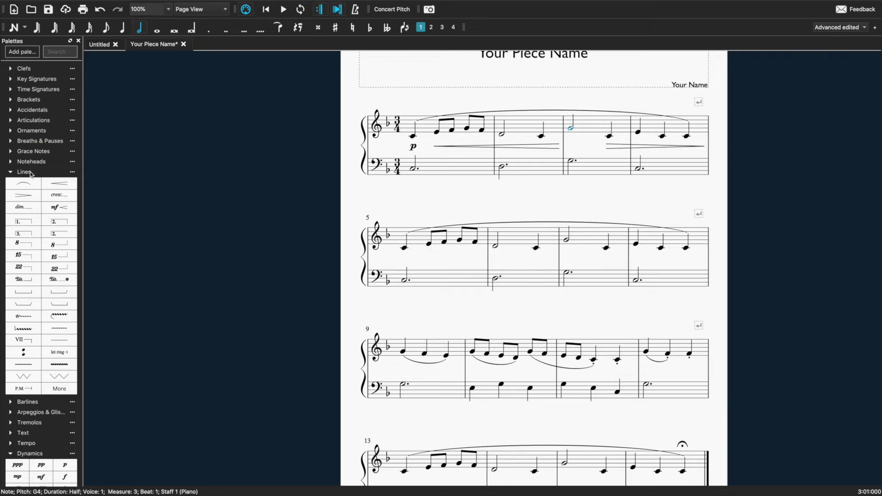
{"action": "left_click", "coordinate": [10, 173]}
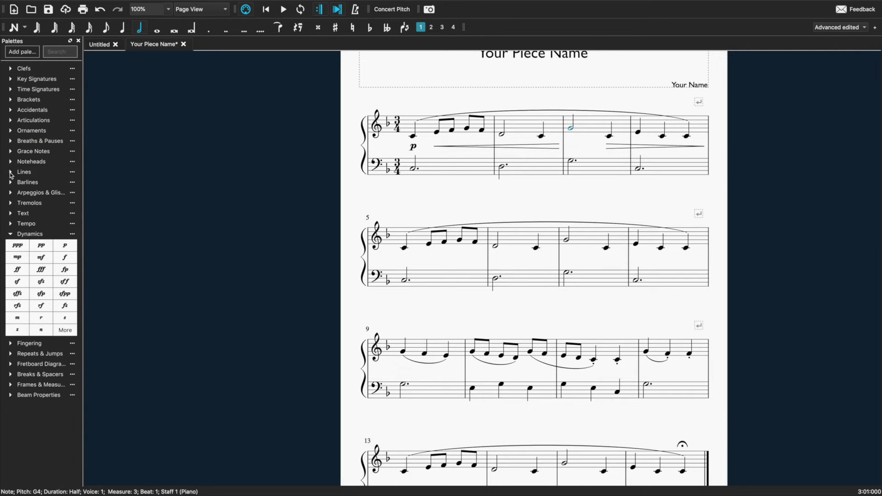
Step: Mark measure 3 mezzo-forte (mf) and nudge the marking slightly right
{"action": "left_click", "coordinate": [41, 258]}
{"action": "key", "text": "Escape"}
{"action": "left_click", "coordinate": [570, 148]}
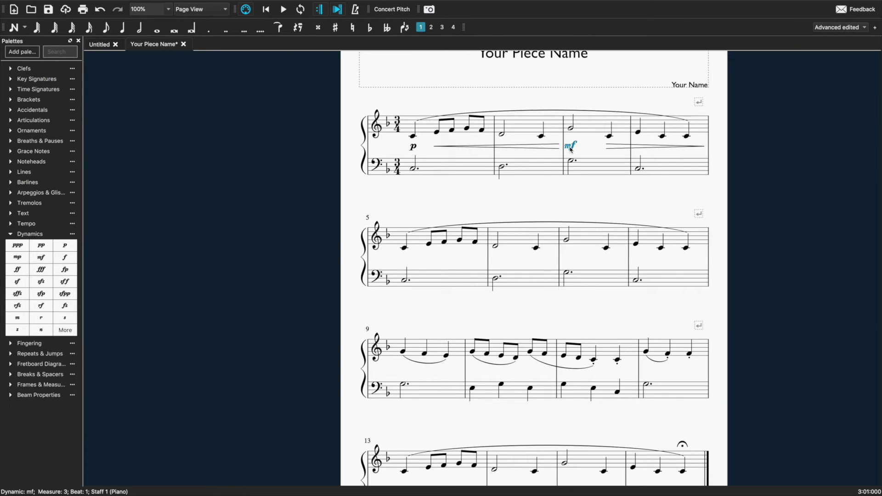
{"action": "key", "text": "Right"}
{"action": "key", "text": "Right"}
{"action": "key", "text": "Right"}
{"action": "key", "text": "Right"}
{"action": "key", "text": "Right"}
{"action": "key", "text": "Right"}
{"action": "left_click", "coordinate": [512, 191]}
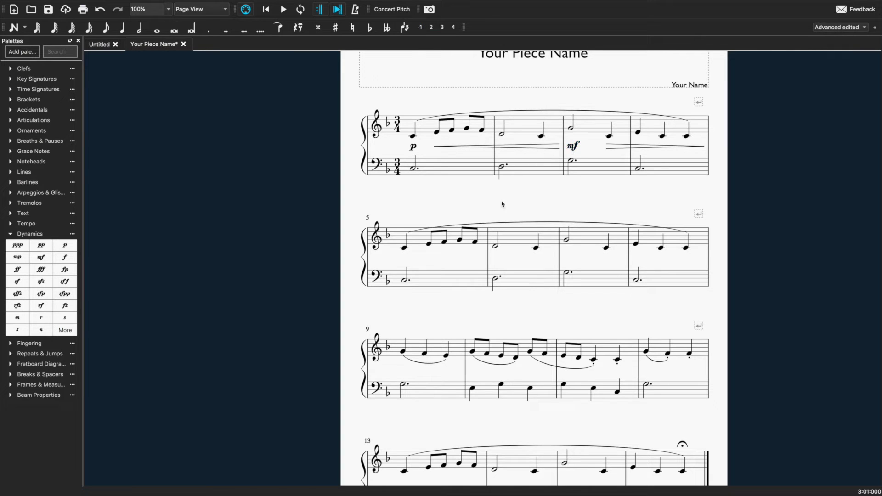
Step: Mark measure 5 mp and add a crescendo hairpin under measures 5–6
{"action": "left_click", "coordinate": [403, 248]}
{"action": "left_click", "coordinate": [18, 257]}
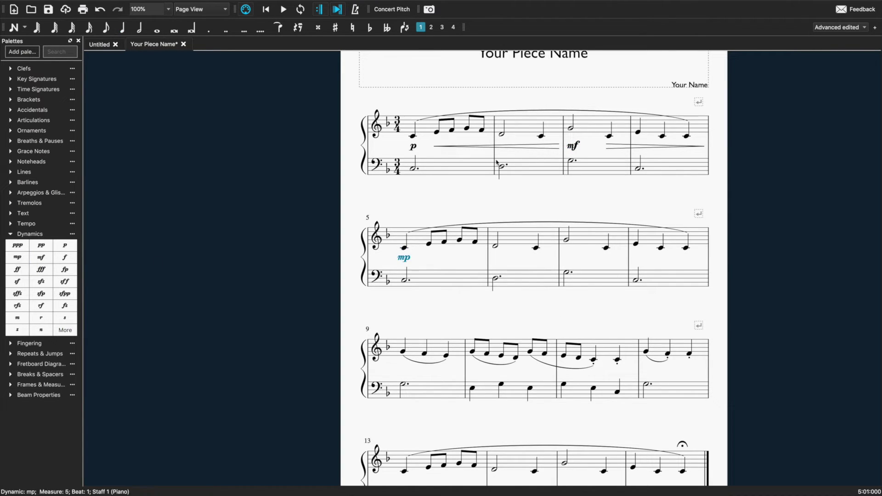
{"action": "key", "text": "alt+Right"}
{"action": "left_click", "coordinate": [538, 251], "text": "shift"}
{"action": "left_click", "coordinate": [23, 172]}
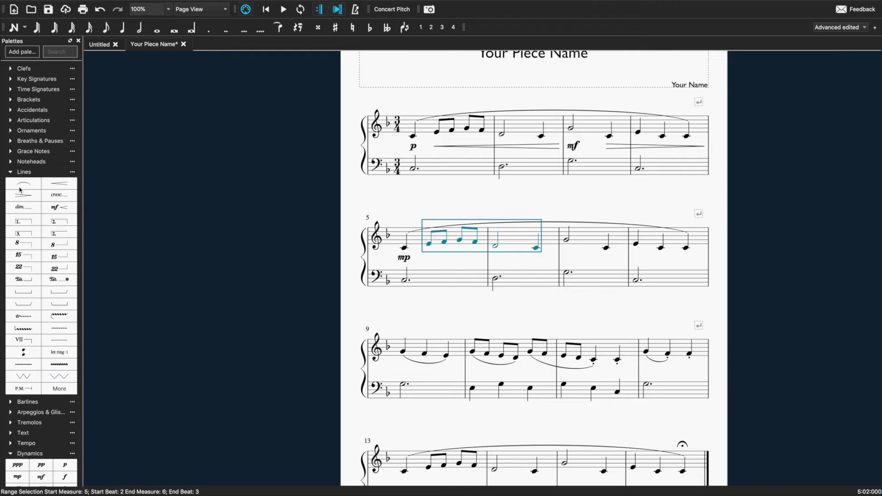
{"action": "left_click", "coordinate": [60, 183]}
Step: Add a crescendo hairpin under measures 7–8 and an f dynamic on measure 7
{"action": "left_click", "coordinate": [608, 249]}
{"action": "left_click", "coordinate": [685, 250], "text": "shift"}
{"action": "key", "text": "shift+comma"}
{"action": "key", "text": "Left"}
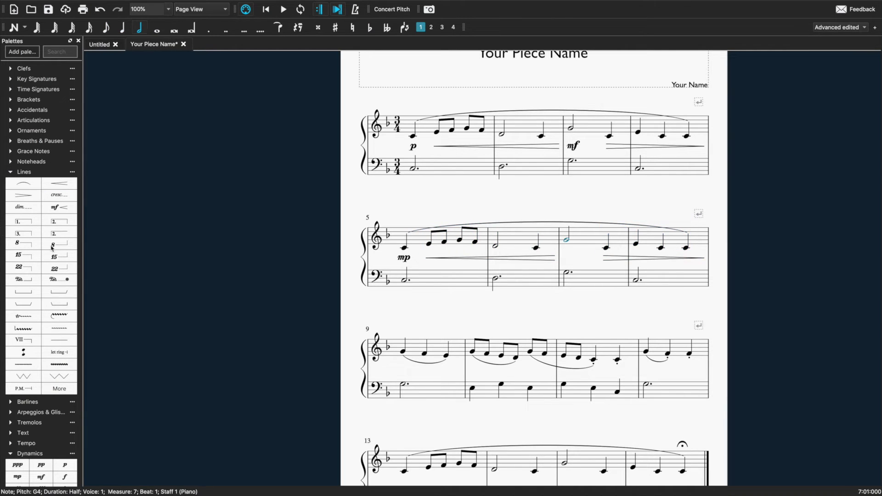
{"action": "left_click", "coordinate": [64, 477]}
{"action": "scroll", "coordinate": [602, 319], "scroll_direction": "down", "scroll_amount": 5}
Step: Mark measure 9 mf and add a decrescendo hairpin under measures 13–16
{"action": "left_click", "coordinate": [403, 352]}
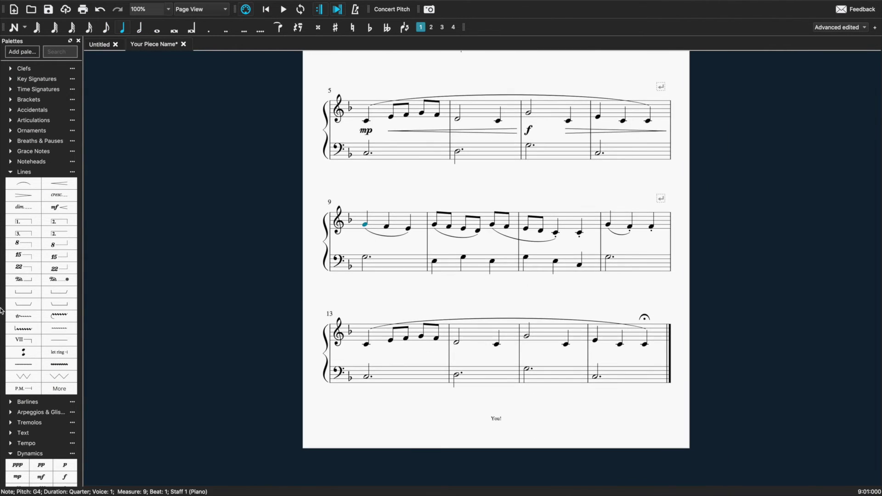
{"action": "left_click", "coordinate": [41, 477]}
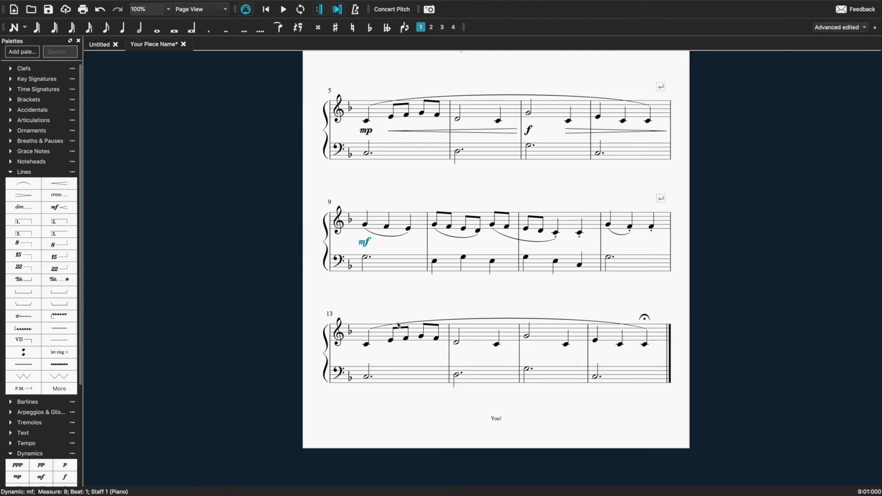
{"action": "left_click", "coordinate": [368, 346]}
{"action": "left_click", "coordinate": [421, 336]}
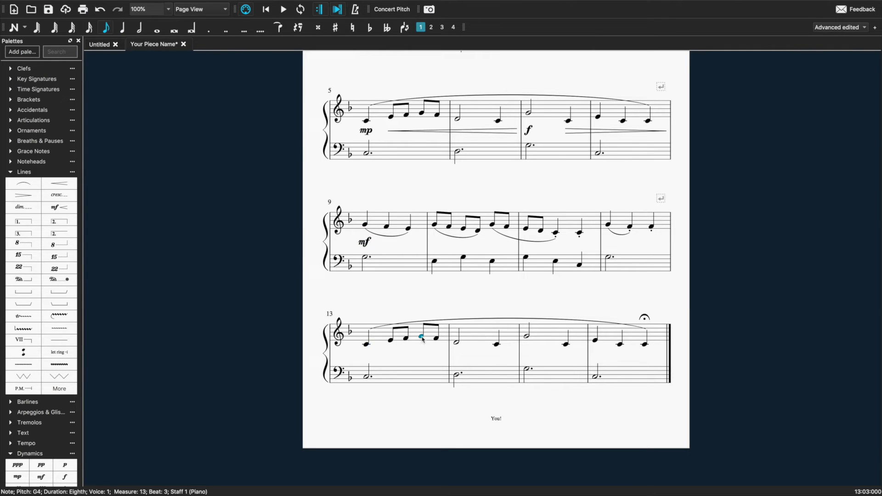
{"action": "key", "text": "ctrl+shift+End"}
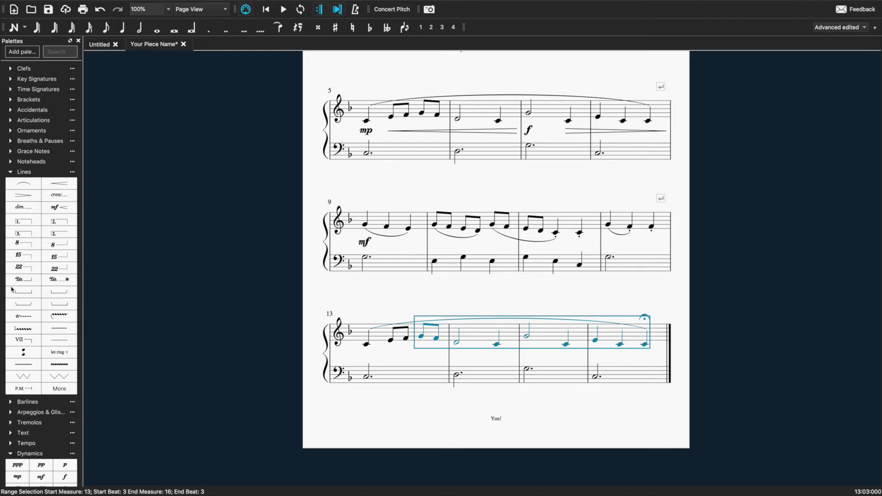
{"action": "left_click", "coordinate": [21, 198]}
{"action": "key", "text": "Escape"}
Step: Shorten the decrescendo hairpin so it stops inside measure 16
{"action": "double_click", "coordinate": [664, 355]}
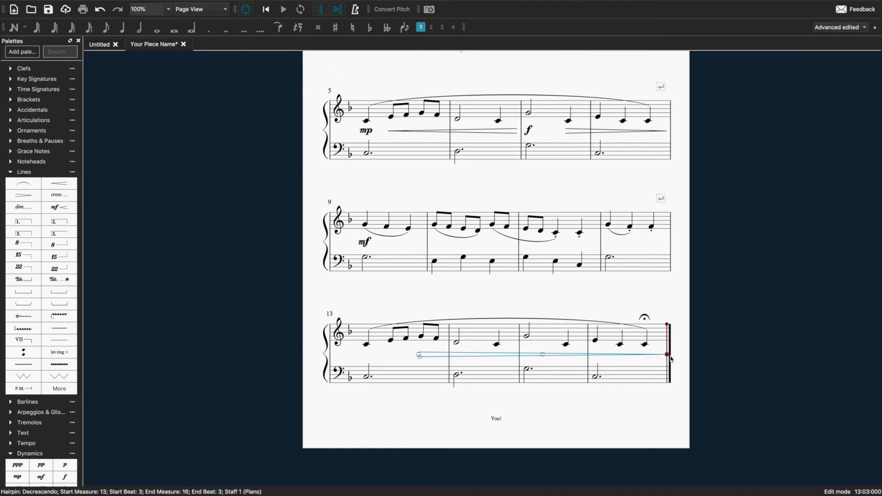
{"action": "left_click_drag", "start_coordinate": [667, 355], "coordinate": [620, 355]}
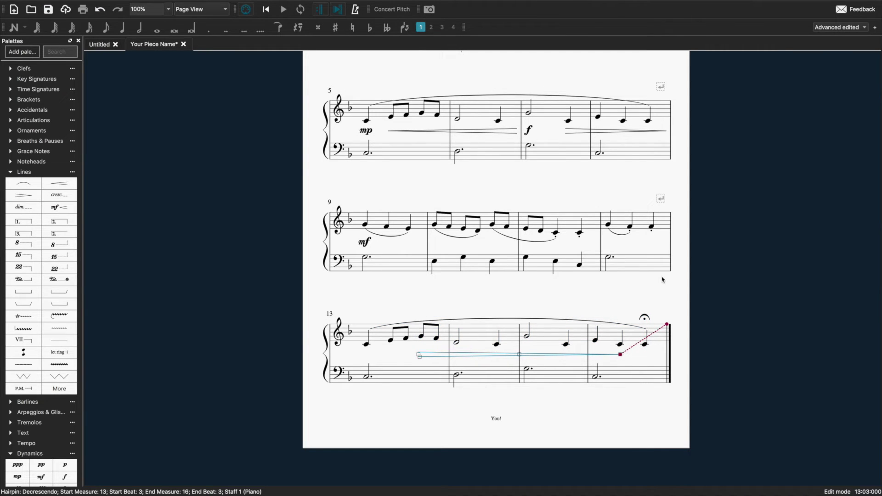
{"action": "left_click", "coordinate": [727, 308]}
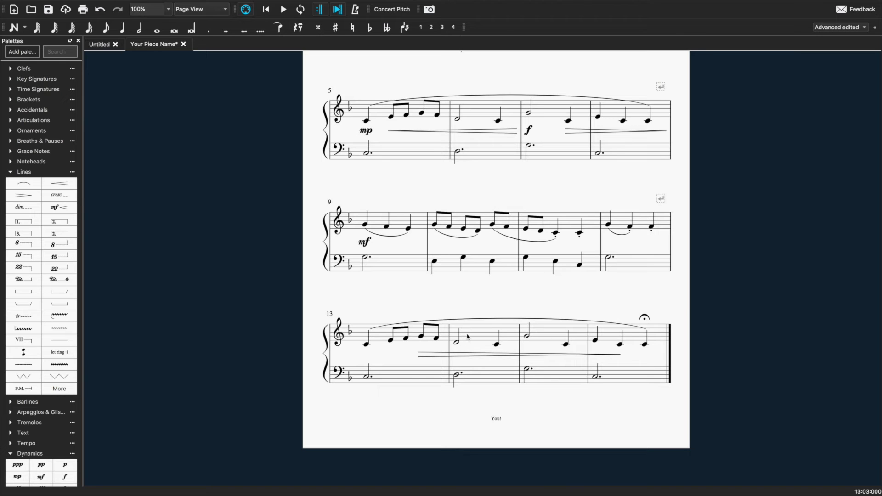
{"action": "scroll", "coordinate": [546, 196], "scroll_direction": "up", "scroll_amount": 5}
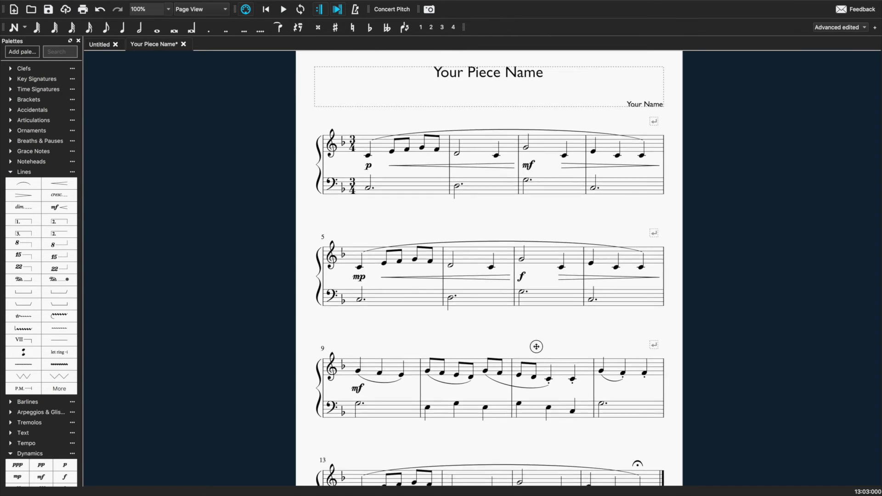
{"action": "left_click", "coordinate": [369, 166]}
{"action": "key", "text": "space"}
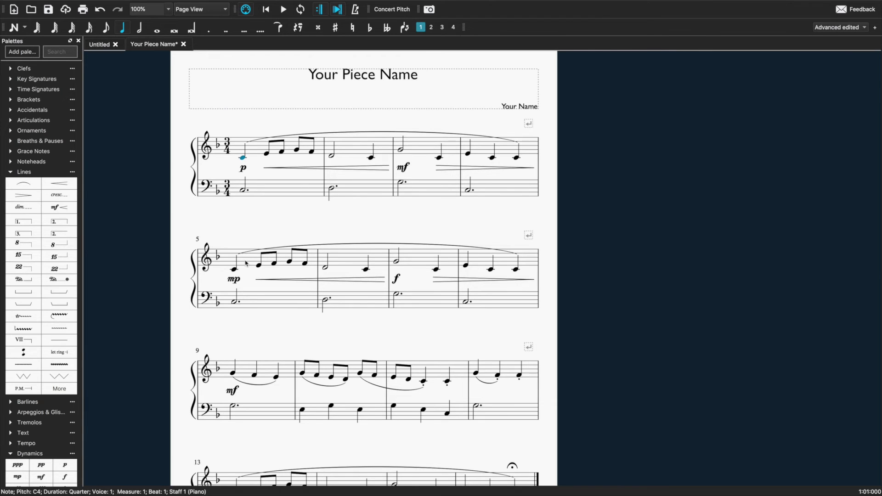
Step: Raise the treble notes from measure 5's C4 through measure 8 by an octave
{"action": "left_click", "coordinate": [246, 263]}
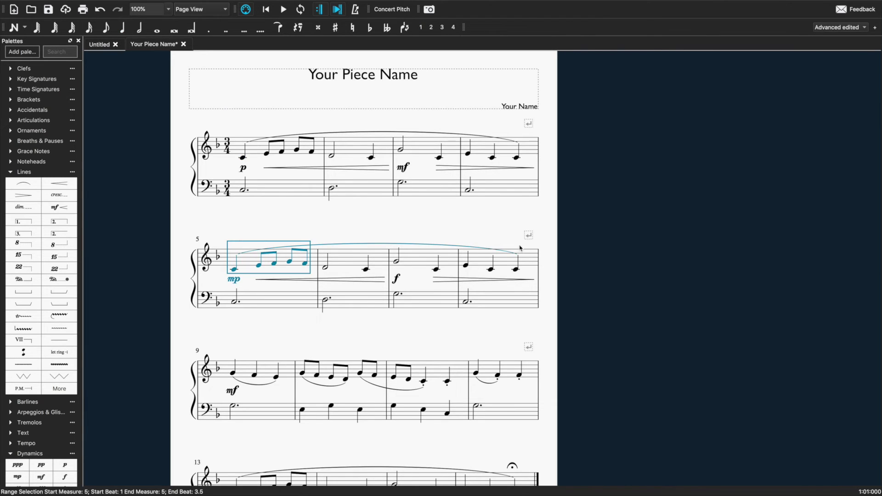
{"action": "left_click", "coordinate": [527, 260], "text": "shift"}
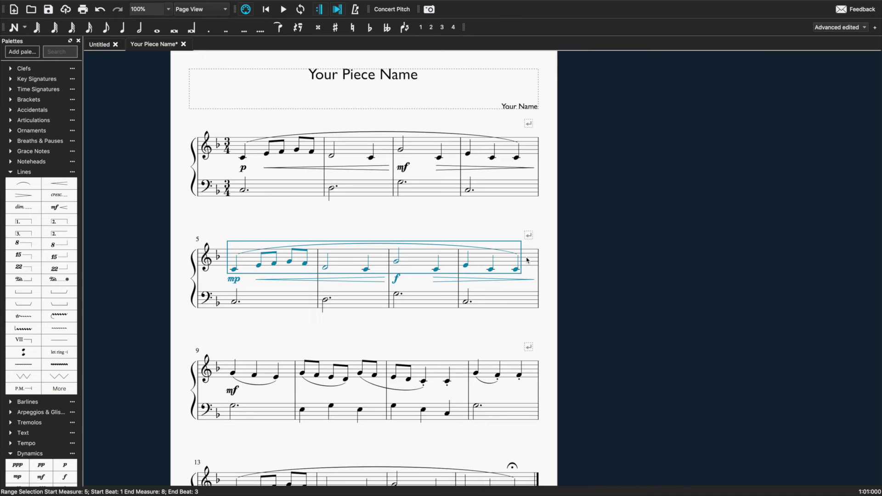
{"action": "left_click", "coordinate": [233, 270]}
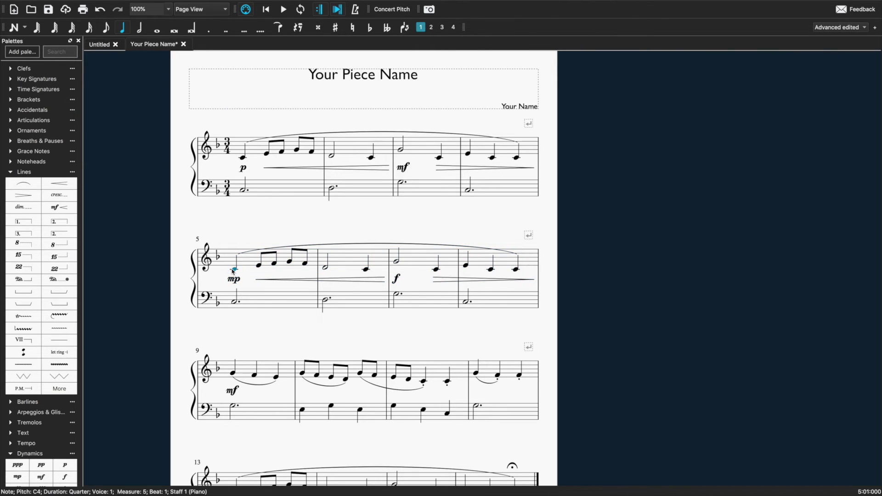
{"action": "left_click", "coordinate": [517, 270], "text": "shift"}
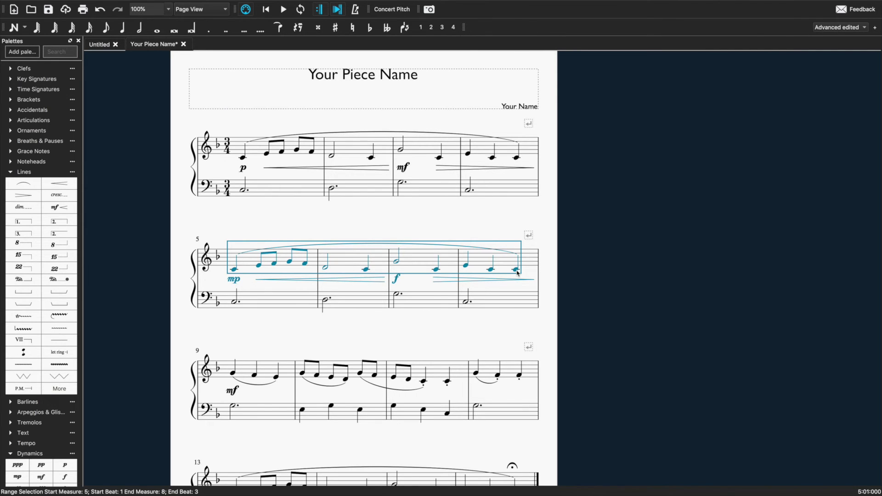
{"action": "key", "text": "Up"}
{"action": "key", "text": "Up"}
{"action": "key", "text": "Up"}
{"action": "key", "text": "Up"}
{"action": "key", "text": "Up"}
{"action": "key", "text": "Up"}
{"action": "key", "text": "Up"}
{"action": "key", "text": "Up"}
{"action": "key", "text": "Up"}
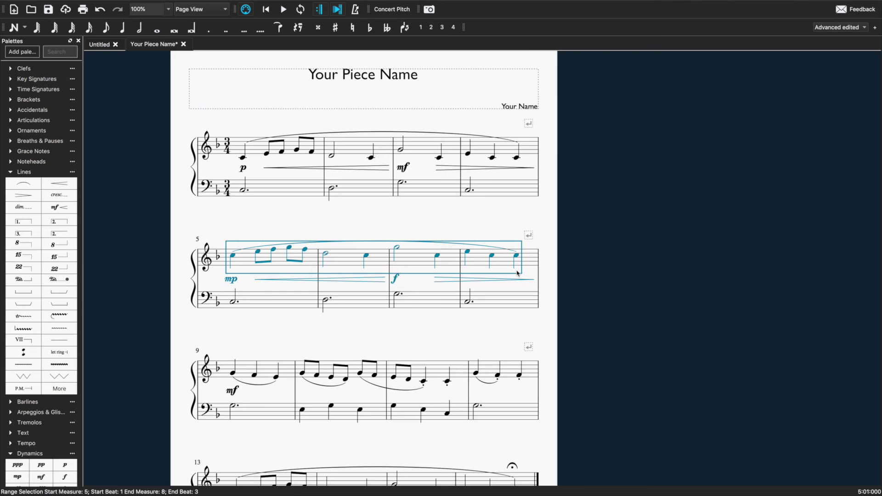
{"action": "left_click", "coordinate": [501, 235]}
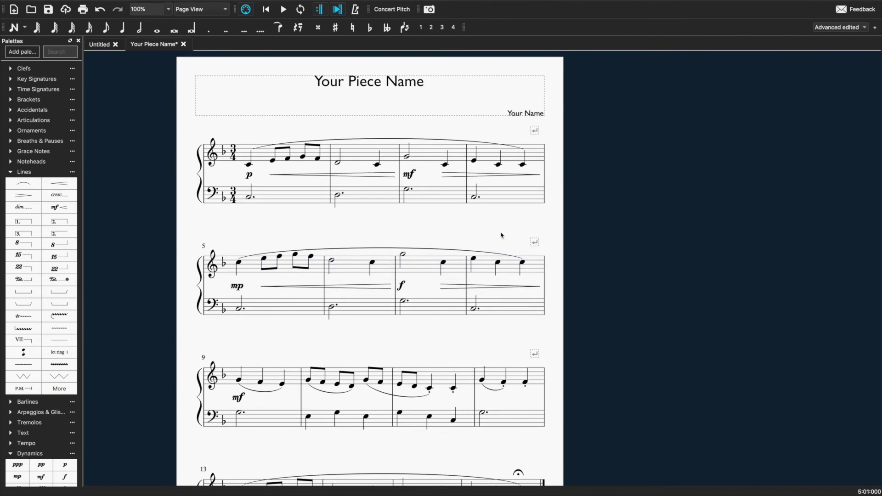
Step: Check the pitch of measure 8's last note and scroll through the score
{"action": "left_click", "coordinate": [522, 263]}
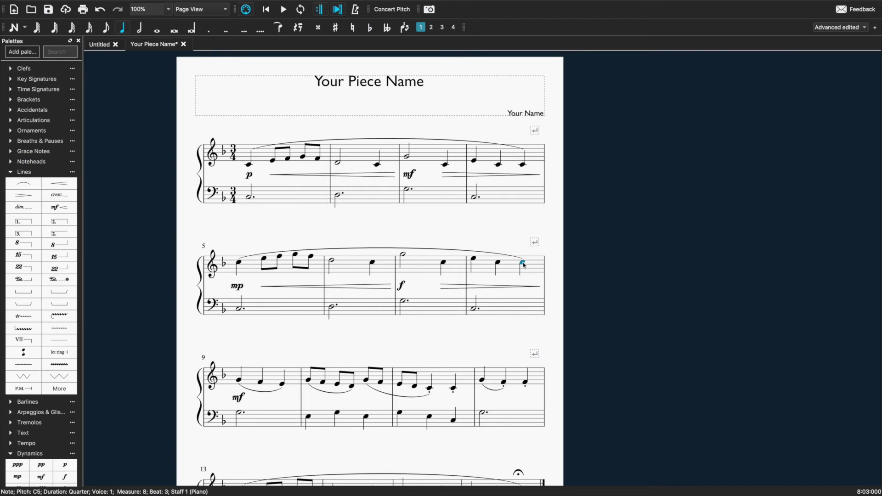
{"action": "left_click", "coordinate": [667, 297]}
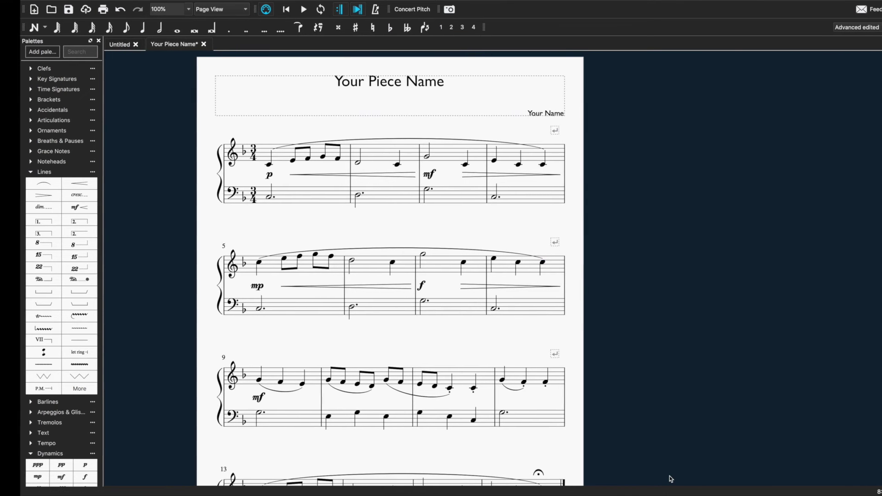
{"action": "scroll", "coordinate": [549, 293], "scroll_direction": "down", "scroll_amount": 3}
{"action": "scroll", "coordinate": [548, 292], "scroll_direction": "down", "scroll_amount": 2}
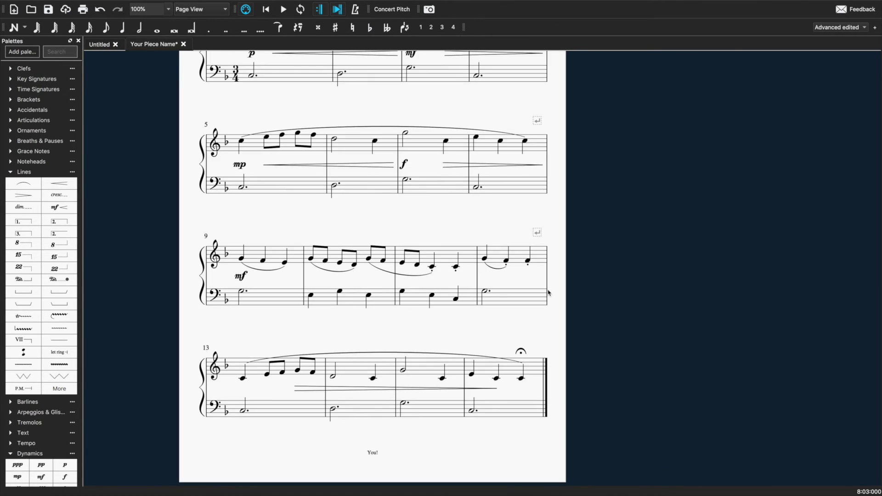
{"action": "scroll", "coordinate": [553, 289], "scroll_direction": "up", "scroll_amount": 4}
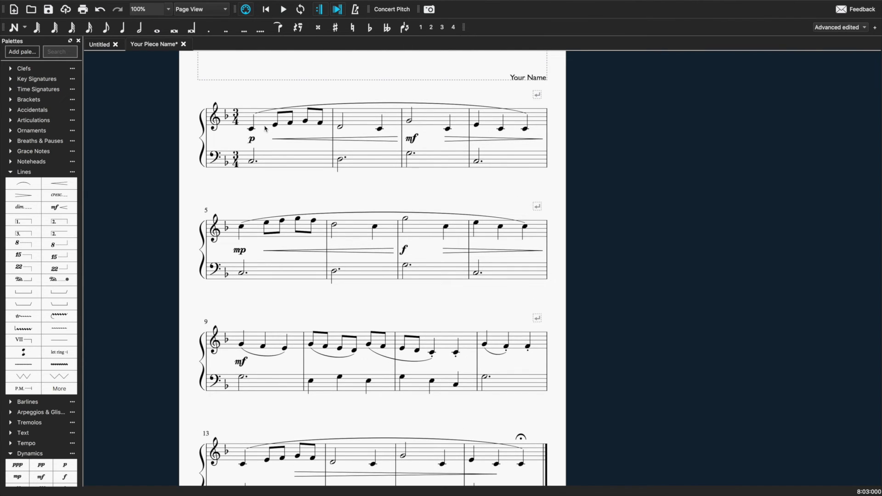
{"action": "scroll", "coordinate": [337, 197], "scroll_direction": "up", "scroll_amount": 3}
{"action": "scroll", "coordinate": [338, 197], "scroll_direction": "left", "scroll_amount": 2}
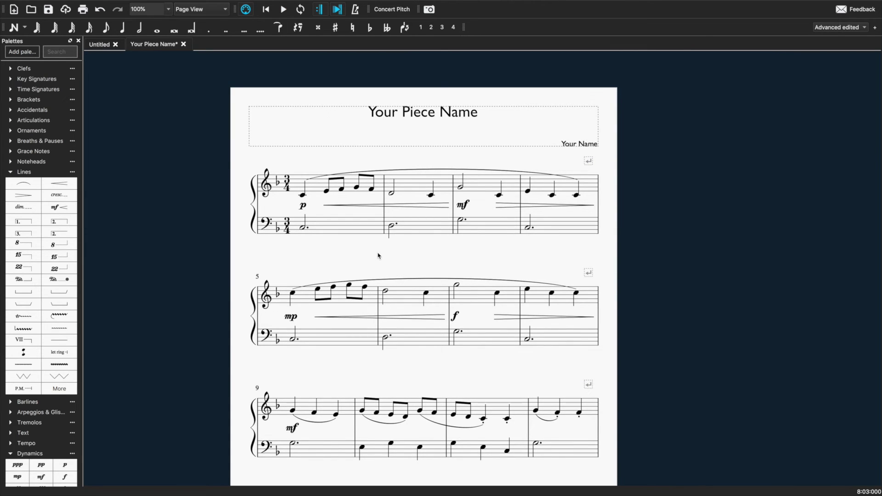
Step: Put a Moderato tempo mark on measure 1's first note from the Tempo palette
{"action": "left_click", "coordinate": [302, 195]}
{"action": "left_click", "coordinate": [11, 172]}
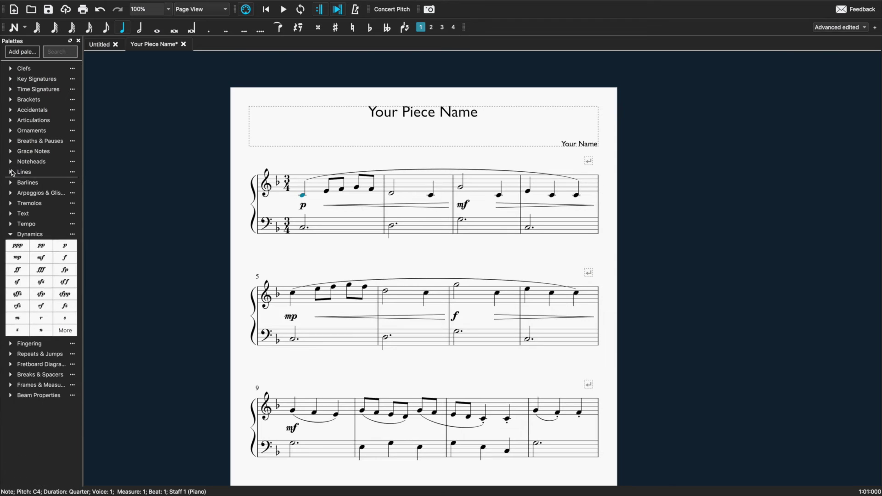
{"action": "left_click", "coordinate": [11, 234]}
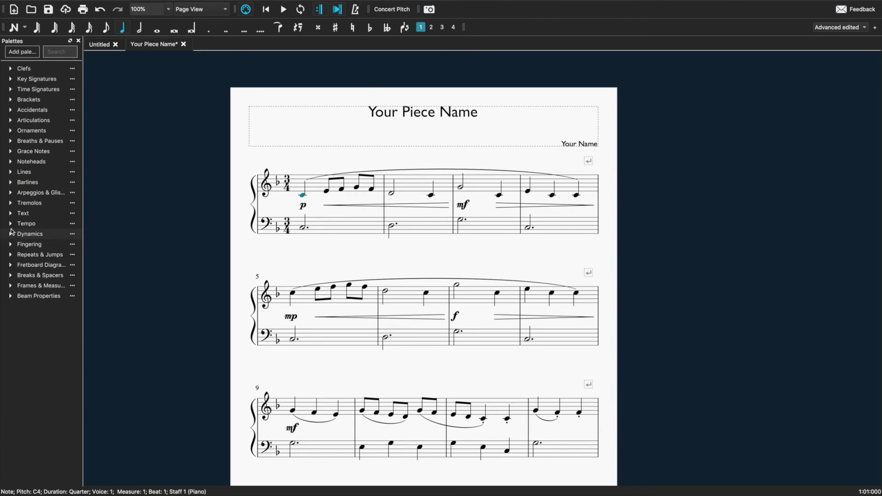
{"action": "left_click", "coordinate": [11, 224]}
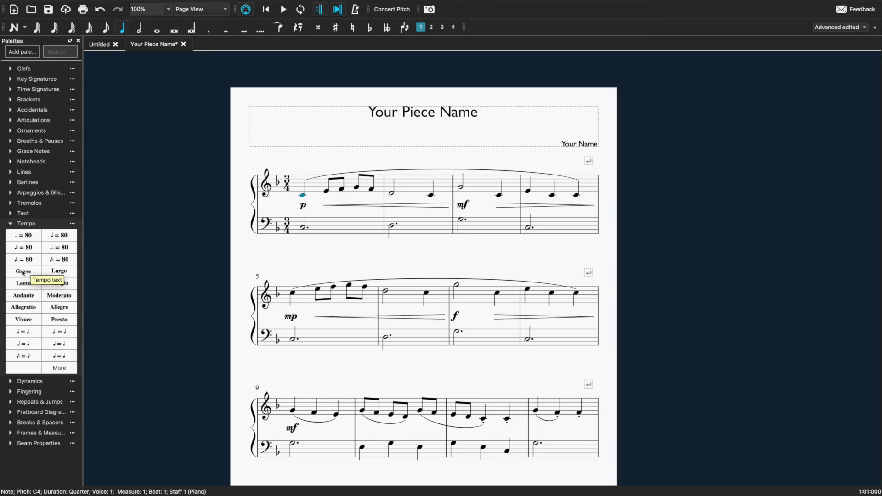
{"action": "left_click", "coordinate": [59, 296]}
{"action": "left_click", "coordinate": [344, 217]}
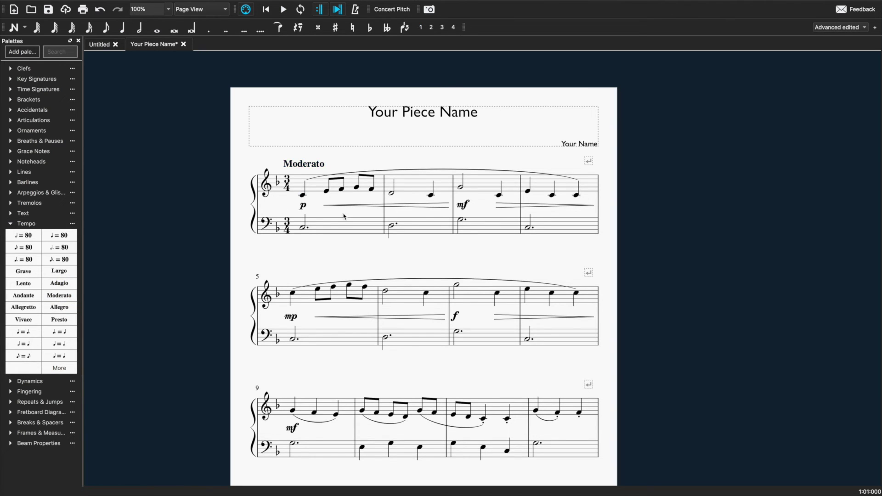
{"action": "left_click", "coordinate": [303, 195]}
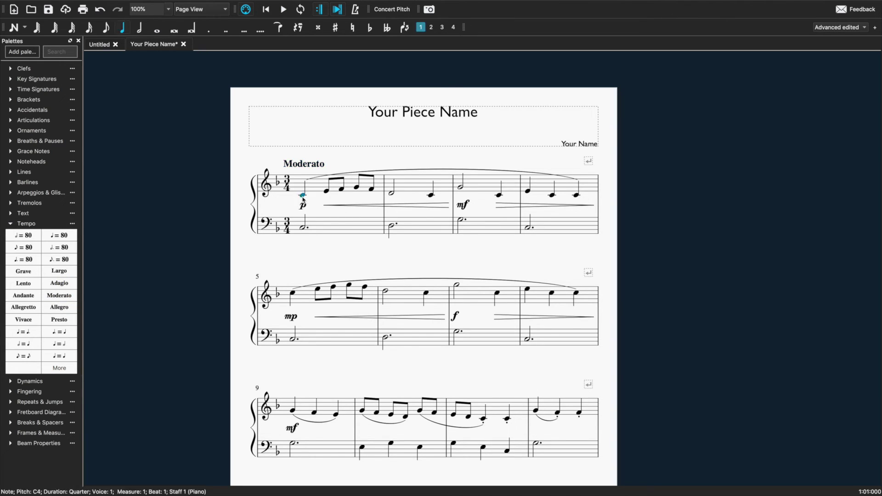
{"action": "left_click", "coordinate": [303, 166]}
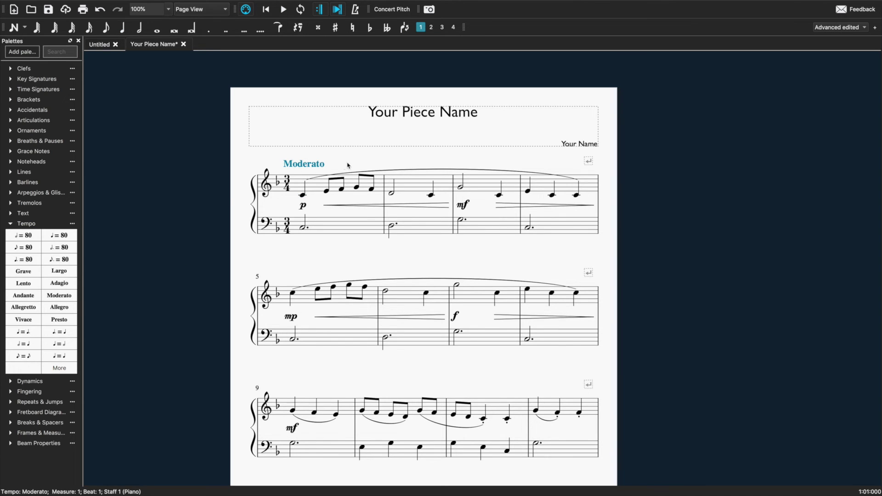
Step: Change the tempo text from 'Moderato' to 'Giocoso'
{"action": "double_click", "coordinate": [299, 164]}
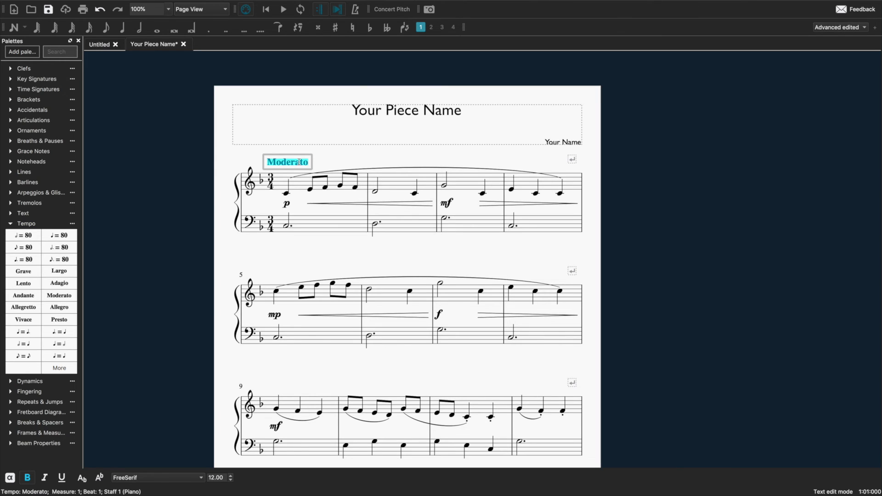
{"action": "type", "text": "G"}
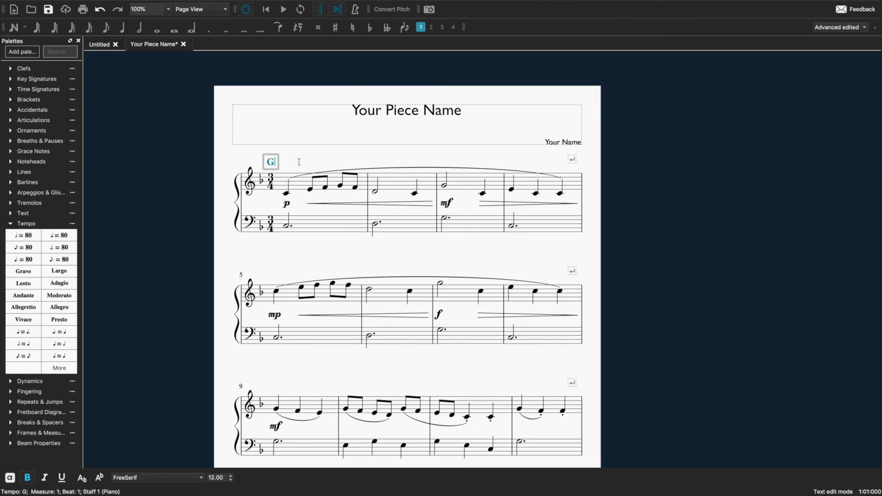
{"action": "type", "text": "i"}
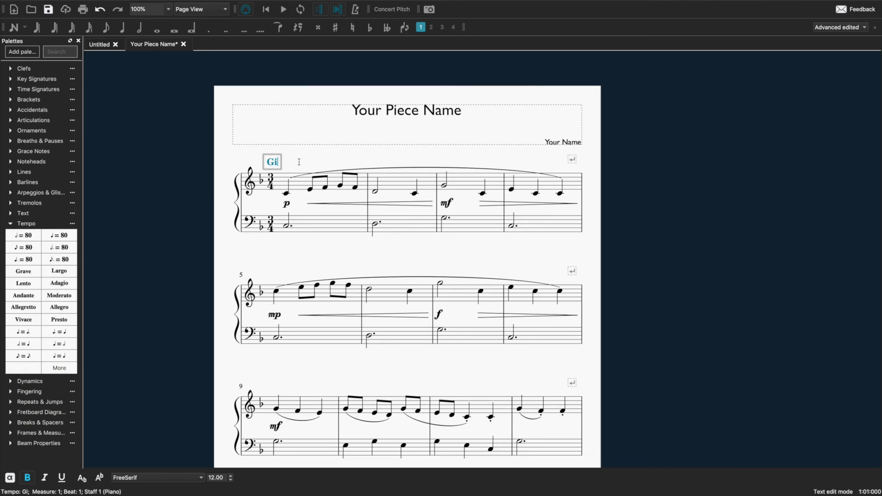
{"action": "type", "text": "ocoso"}
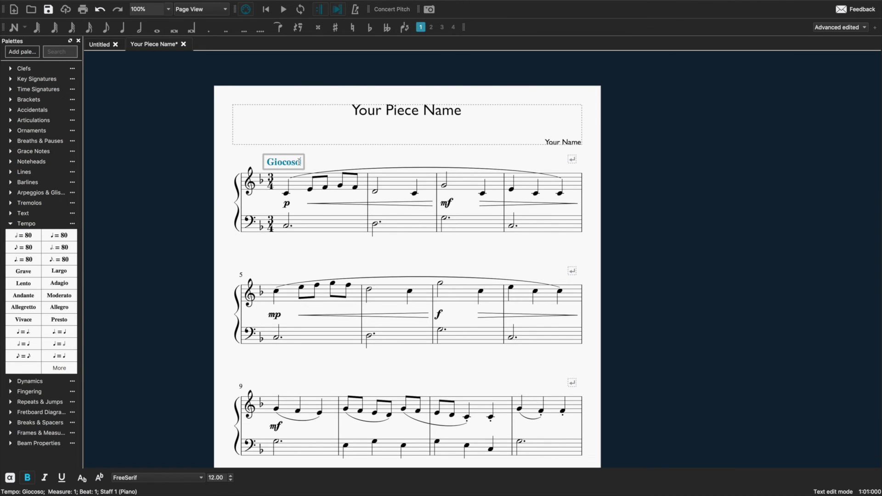
{"action": "left_click", "coordinate": [335, 158]}
Step: Play back the opening from the first treble note, then select the Giocoso marking
{"action": "left_click", "coordinate": [285, 164]}
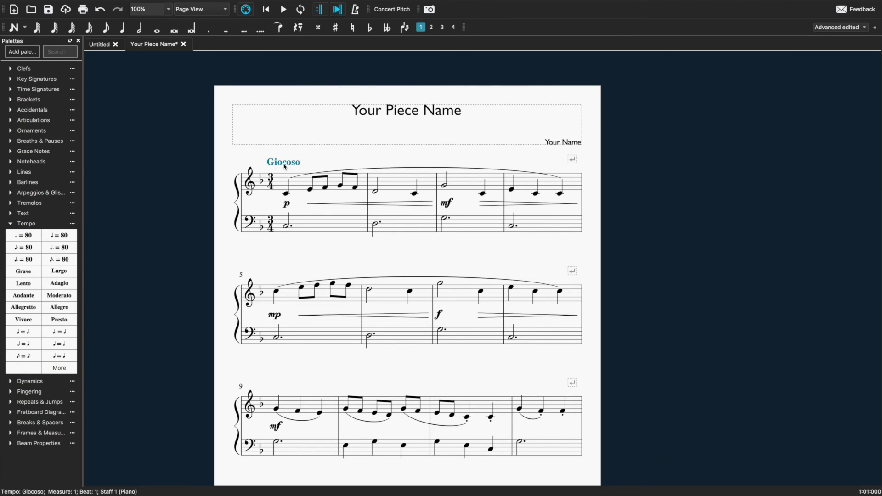
{"action": "left_click", "coordinate": [286, 193]}
{"action": "key", "text": "space"}
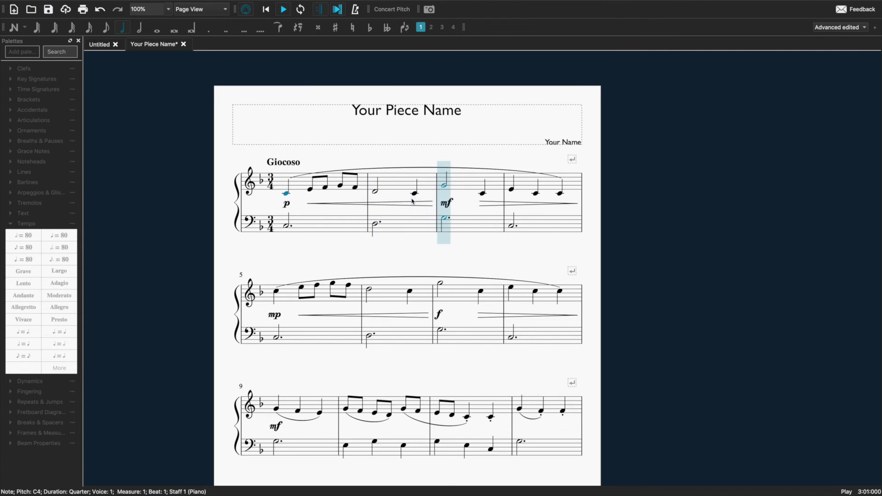
{"action": "key", "text": "space"}
{"action": "left_click", "coordinate": [349, 152]}
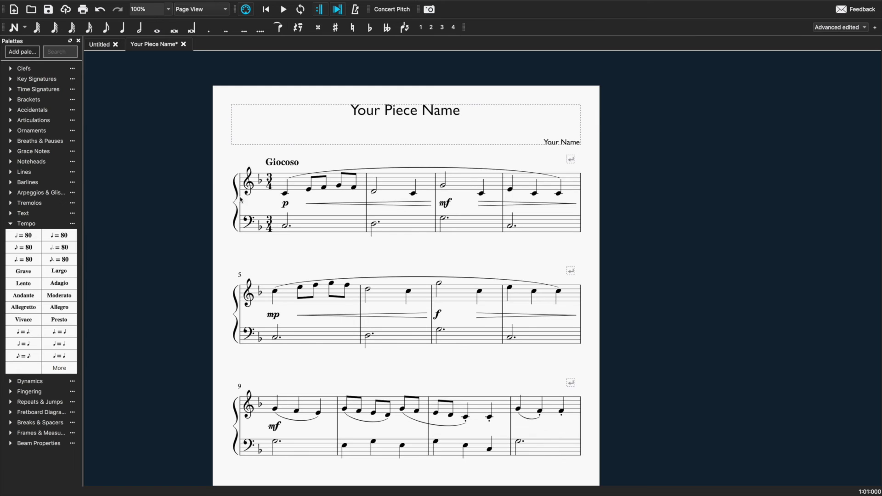
{"action": "left_click", "coordinate": [278, 163]}
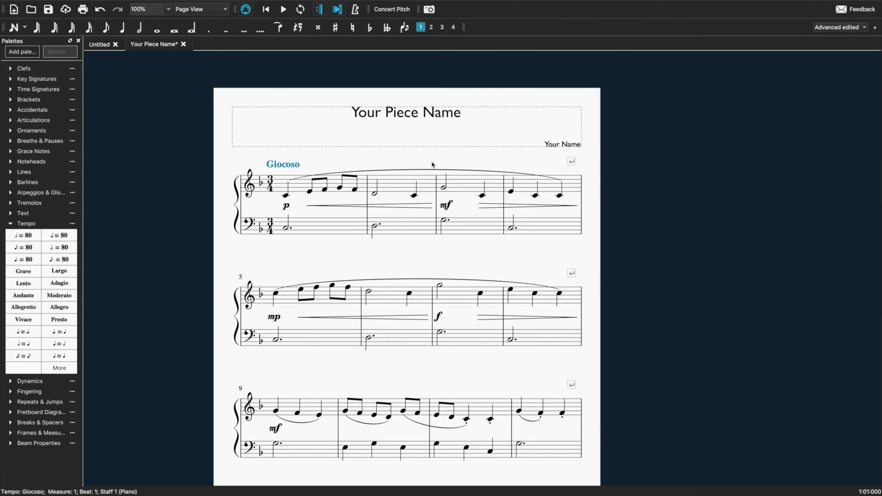
{"action": "scroll", "coordinate": [432, 165], "scroll_direction": "down", "scroll_amount": 5}
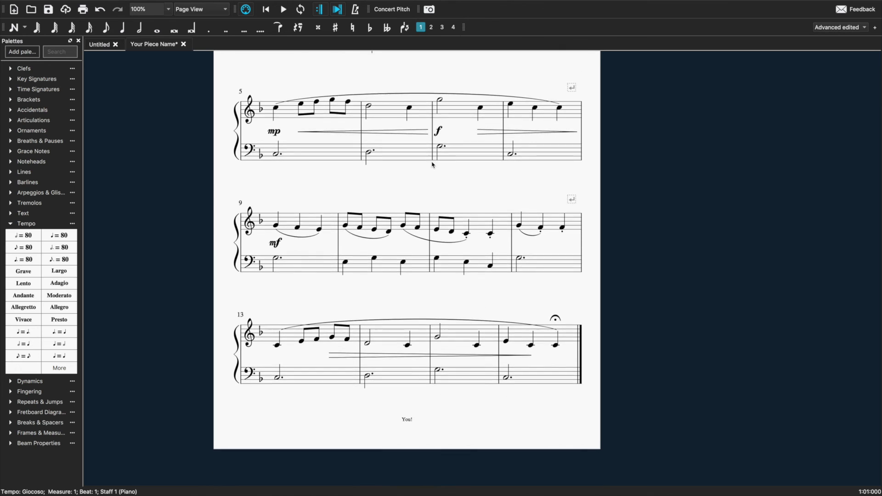
Step: Collapse the Tempo palette, return to the title and first system, and select measure 1's first note
{"action": "scroll", "coordinate": [432, 164], "scroll_direction": "up", "scroll_amount": 5}
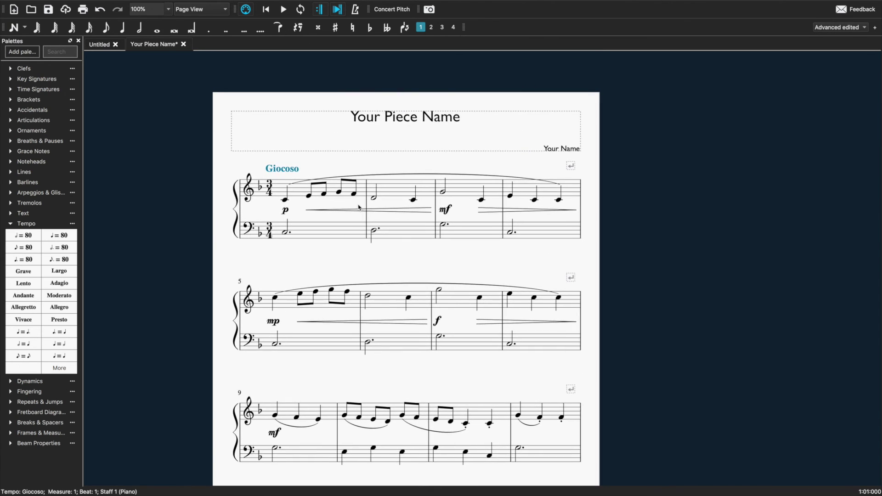
{"action": "left_click", "coordinate": [10, 224]}
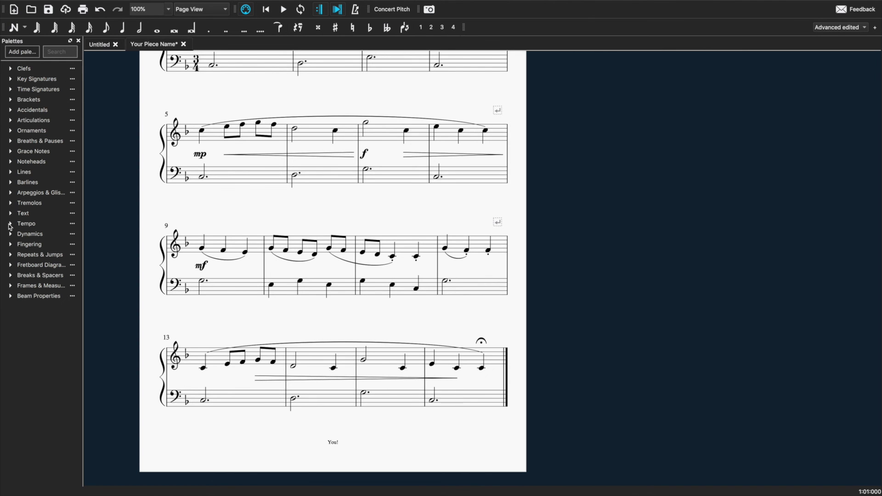
{"action": "left_click_drag", "start_coordinate": [313, 219], "coordinate": [342, 298]}
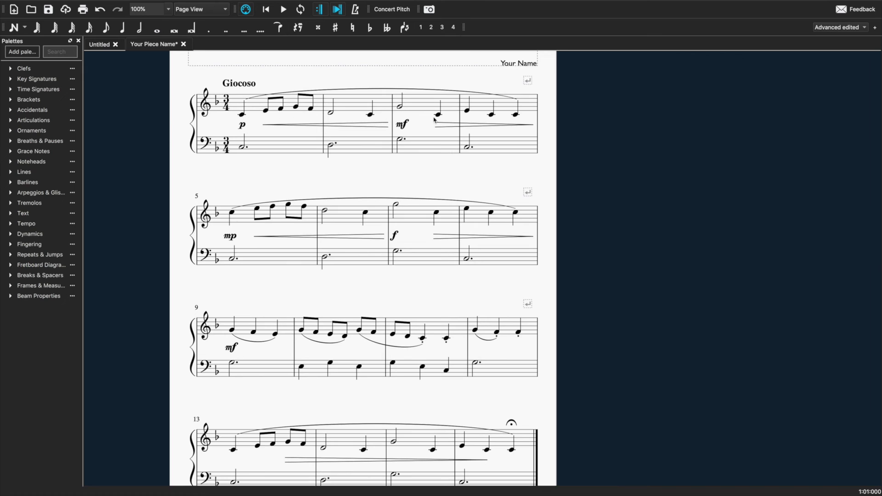
{"action": "left_click", "coordinate": [241, 115]}
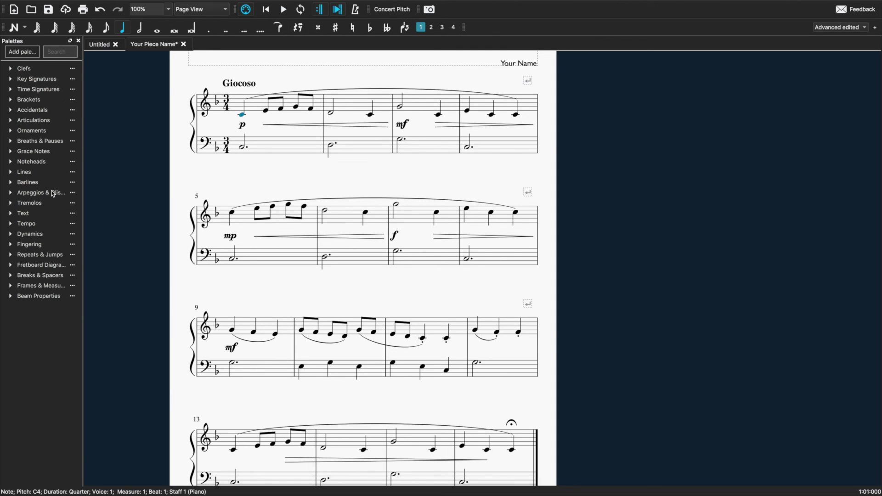
Step: Add fingering 1 to measure 1's first treble note and 5 to its first bass note
{"action": "left_click", "coordinate": [10, 245]}
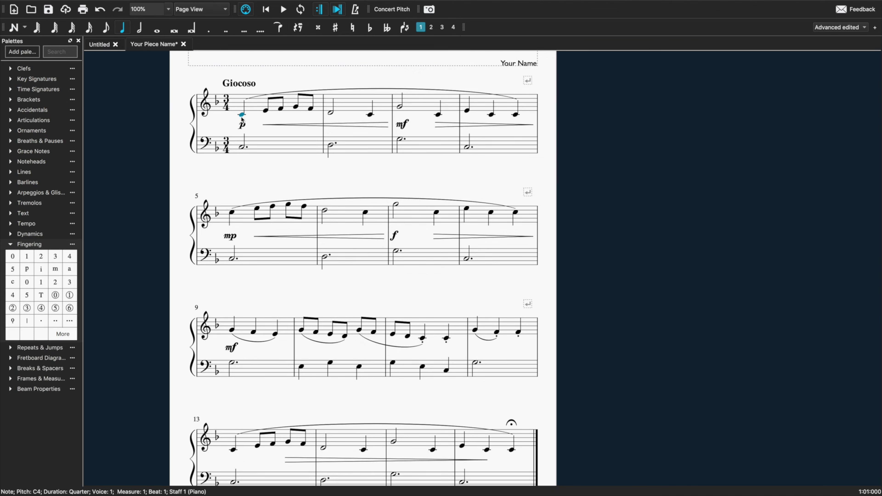
{"action": "left_click", "coordinate": [29, 258]}
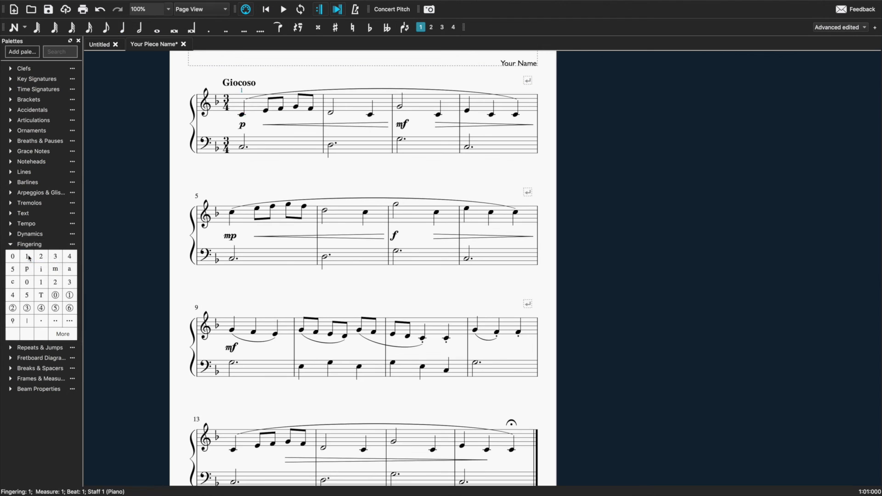
{"action": "key", "text": "Escape"}
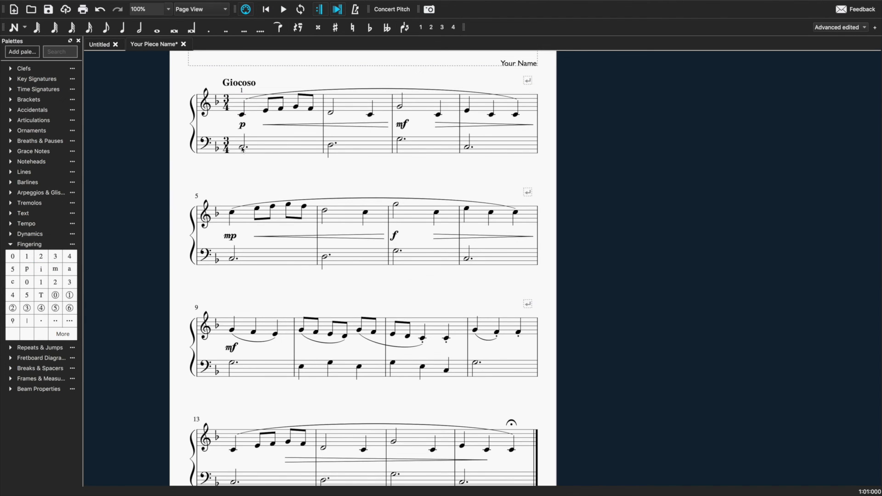
{"action": "left_click", "coordinate": [242, 147]}
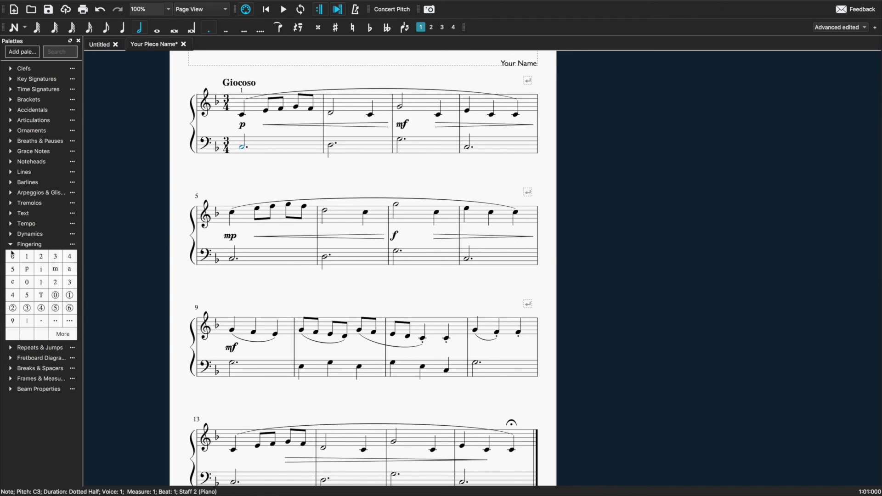
{"action": "left_click", "coordinate": [14, 271]}
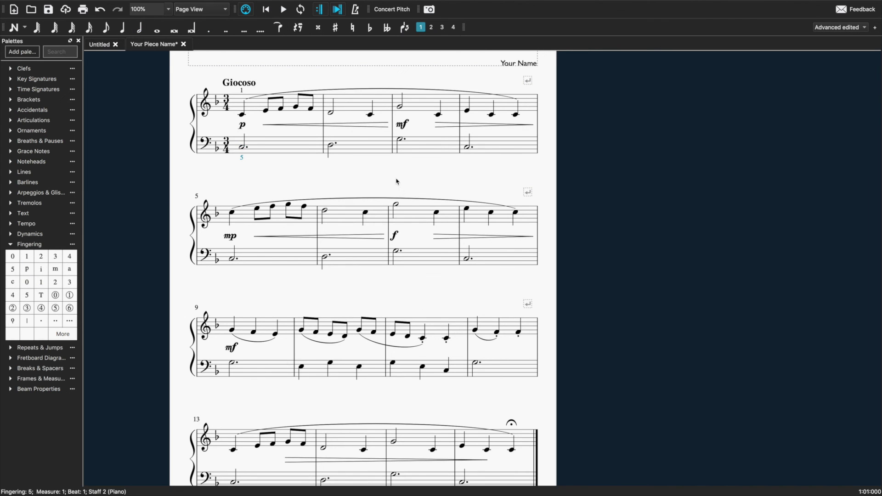
{"action": "left_click", "coordinate": [407, 298]}
Step: Add fingering 1 to measure 5's first treble note and 5 to measure 9's
{"action": "scroll", "coordinate": [408, 299], "scroll_direction": "down", "scroll_amount": 1}
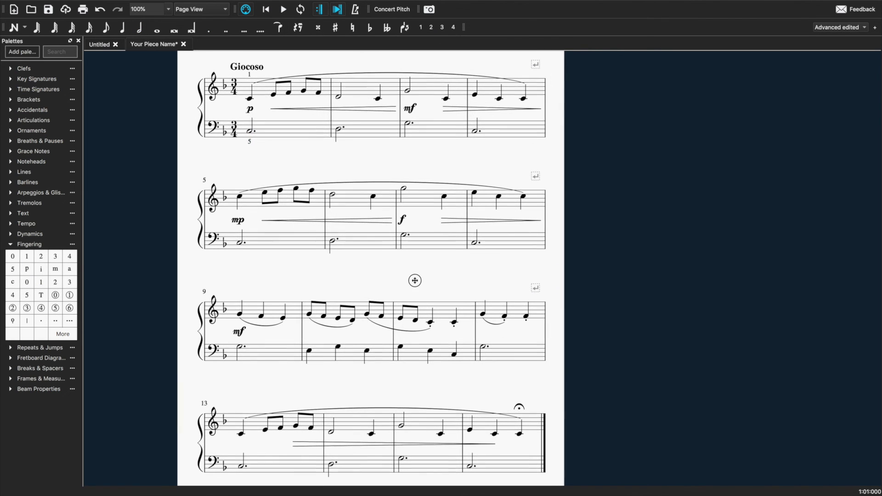
{"action": "left_click", "coordinate": [239, 196]}
{"action": "scroll", "coordinate": [409, 195], "scroll_direction": "down", "scroll_amount": 1}
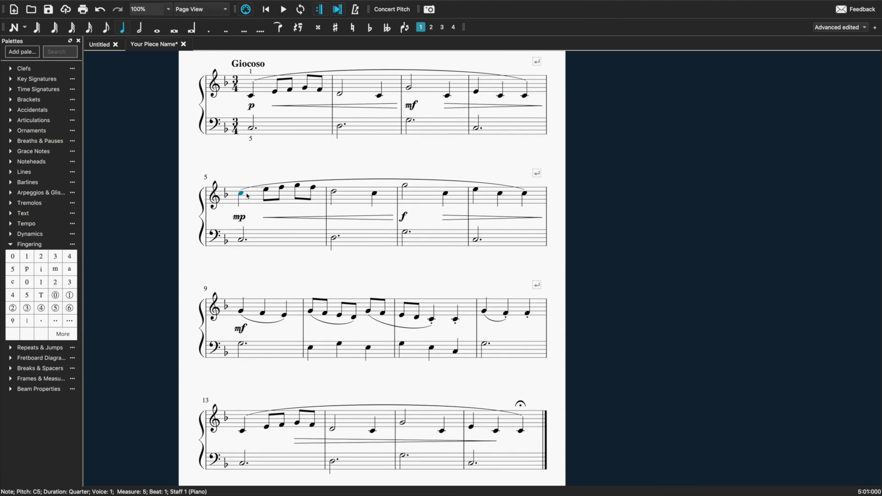
{"action": "left_click", "coordinate": [26, 256]}
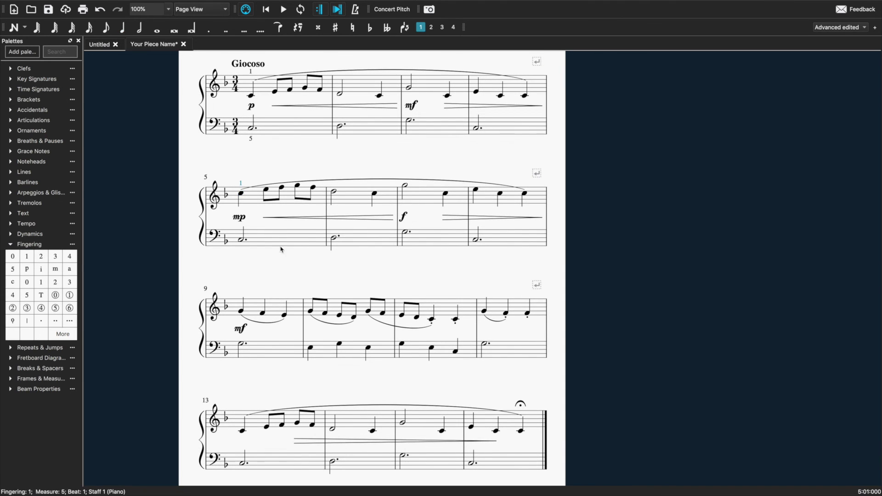
{"action": "left_click", "coordinate": [241, 312]}
{"action": "left_click", "coordinate": [13, 270]}
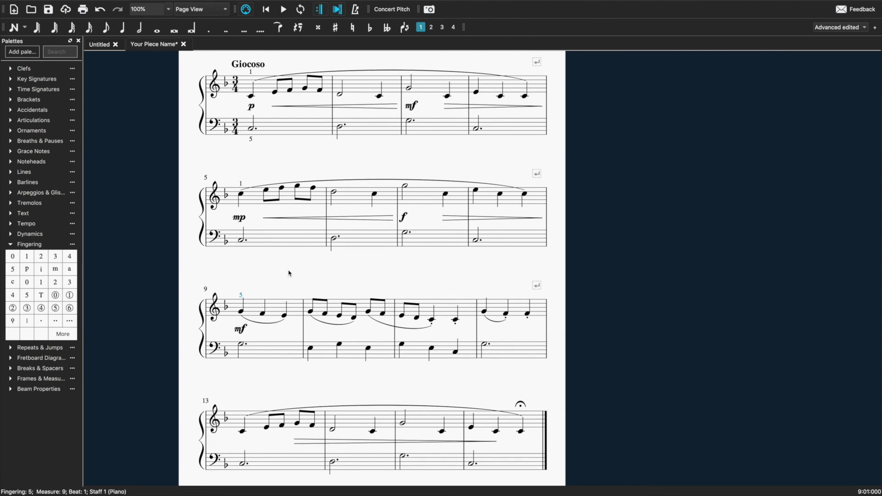
{"action": "left_click", "coordinate": [289, 273]}
{"action": "left_click_drag", "start_coordinate": [497, 279], "coordinate": [502, 310]}
{"action": "scroll", "coordinate": [503, 310], "scroll_direction": "up", "scroll_amount": 2}
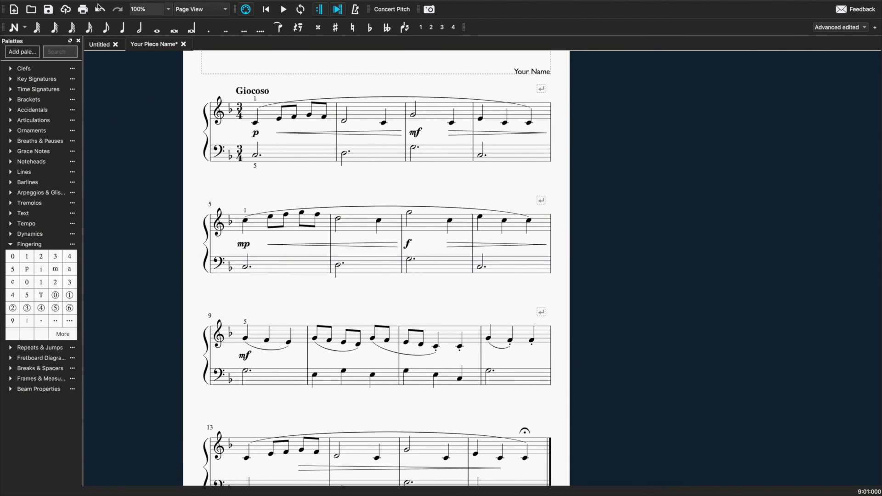
Step: Open File > Export with PDF File (*.pdf) as the format for 'Your Piece Name'
{"action": "left_click", "coordinate": [70, 3]}
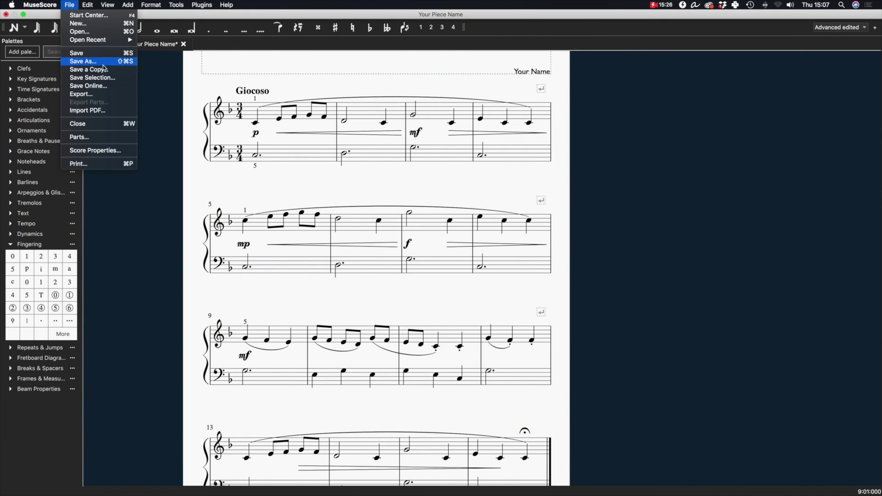
{"action": "left_click", "coordinate": [83, 95]}
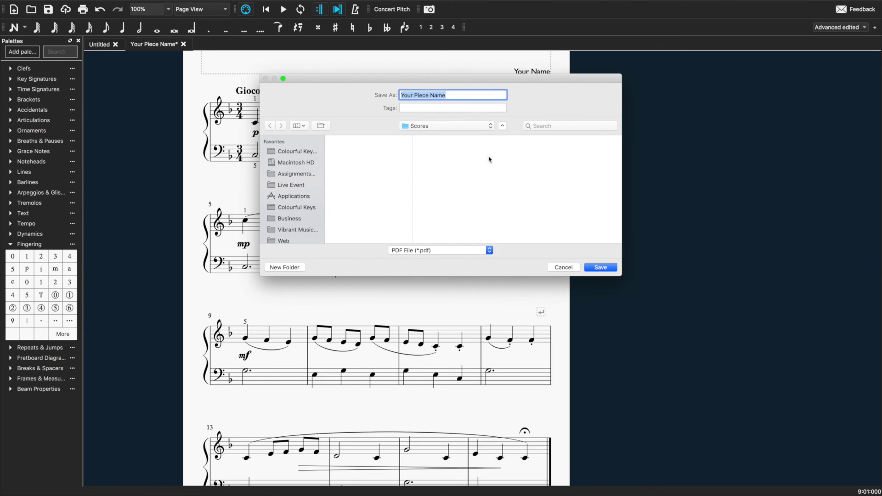
{"action": "left_click", "coordinate": [434, 251]}
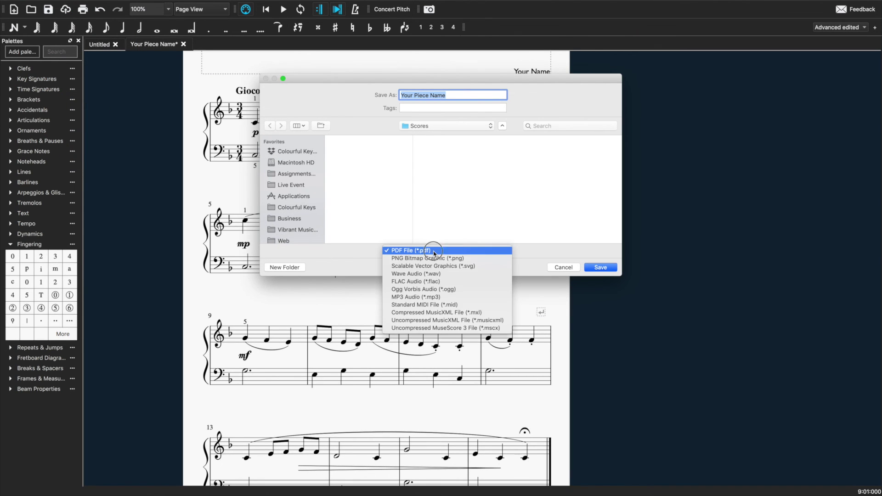
{"action": "left_click", "coordinate": [435, 251]}
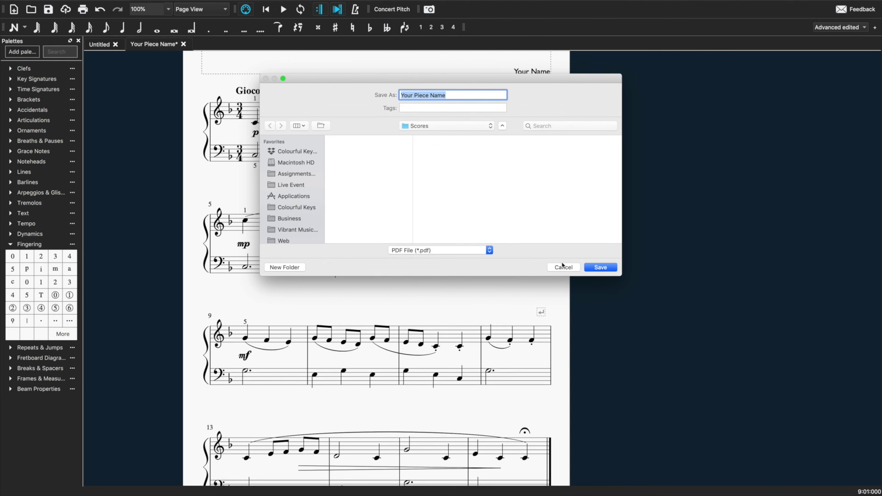